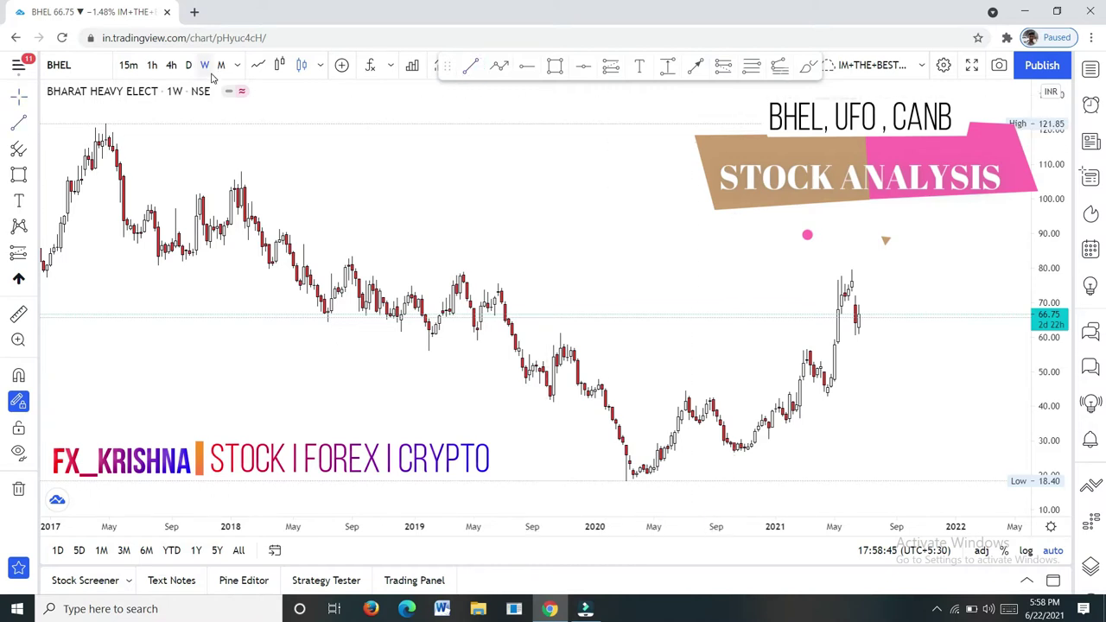
Step: Draw a falling trendline from the 2017 high on the weekly BHEL chart
scroll(566, 391, up, 1)
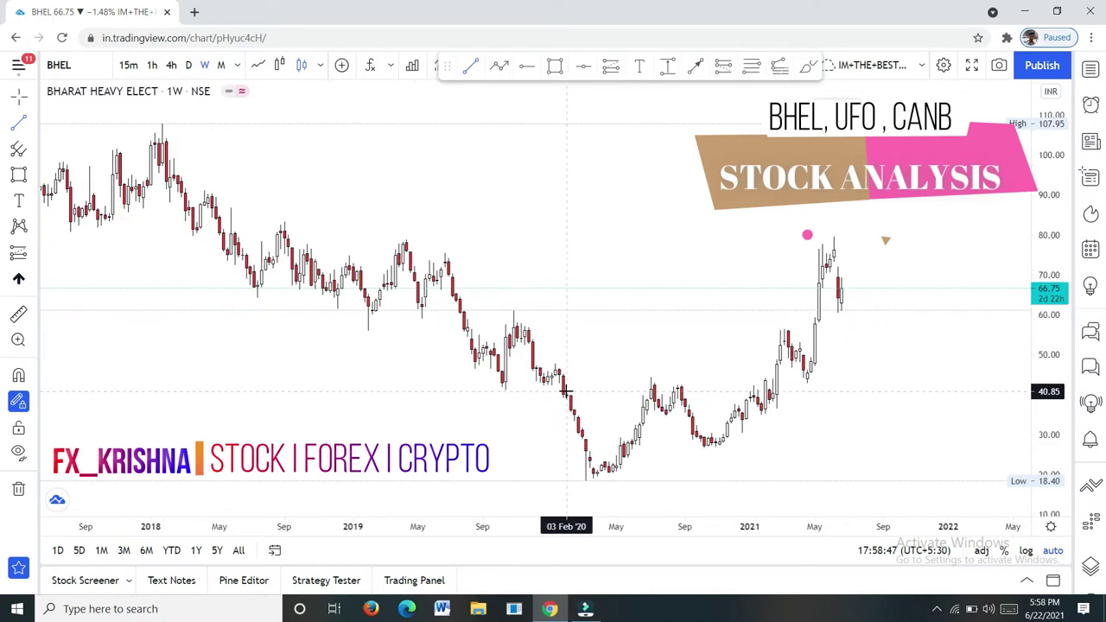
scroll(565, 391, down, 1)
drag(204, 127, 895, 441)
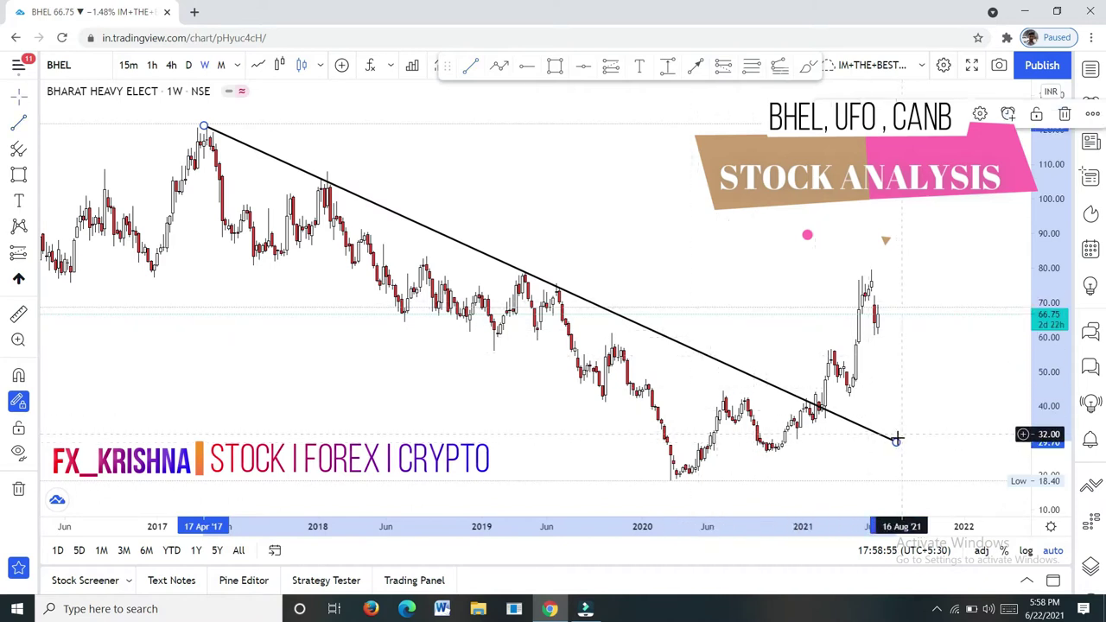
drag(896, 441, 898, 435)
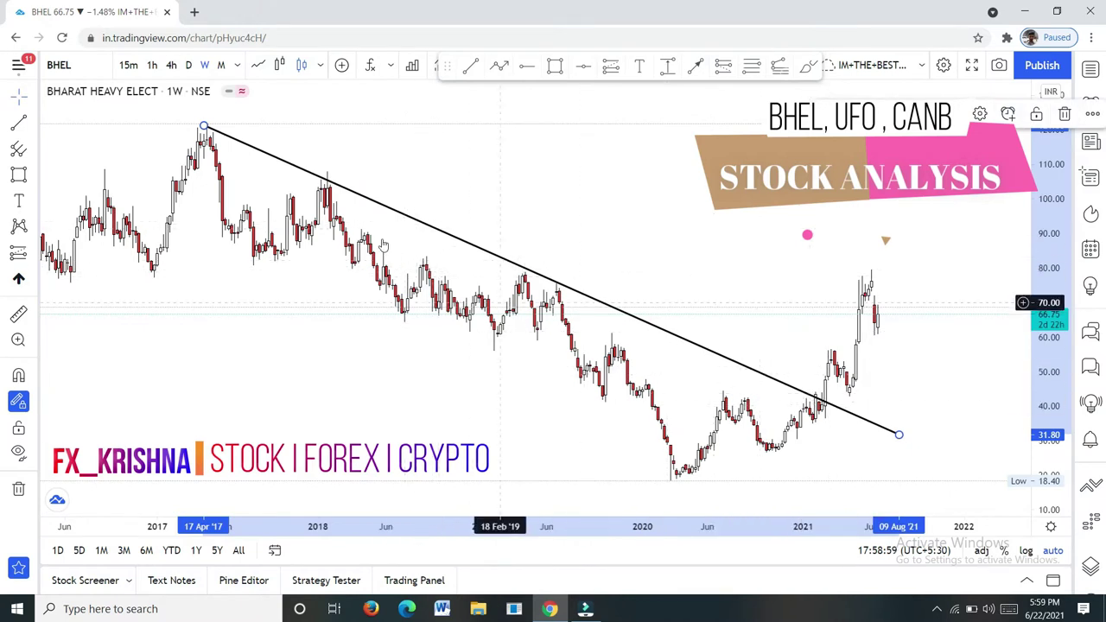
scroll(658, 377, up, 1)
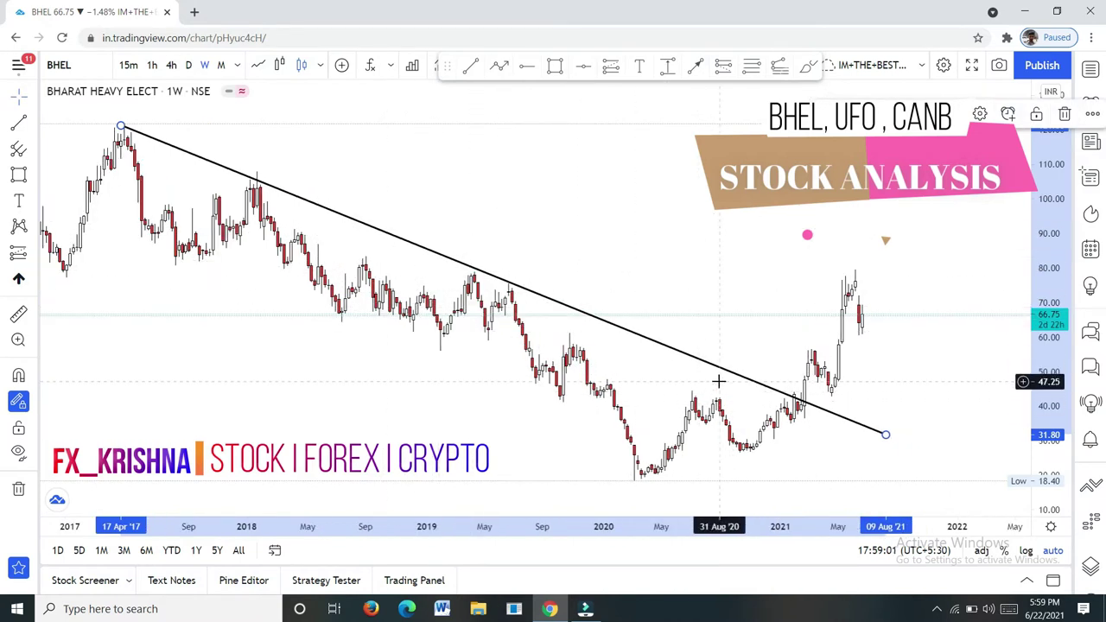
scroll(718, 381, up, 1)
scroll(721, 375, up, 1)
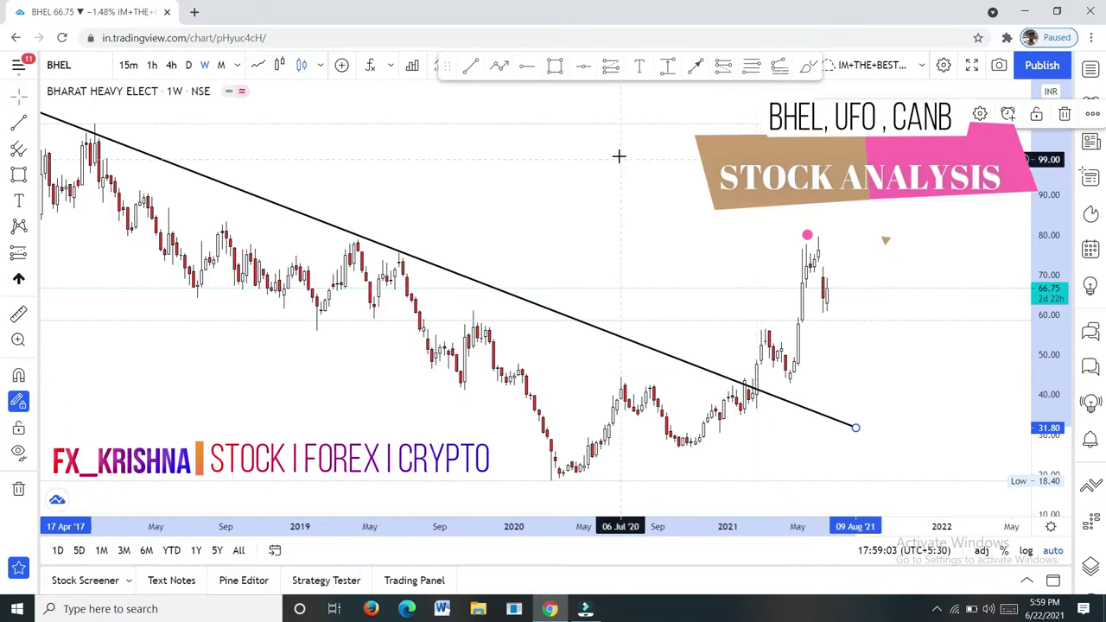
click(723, 314)
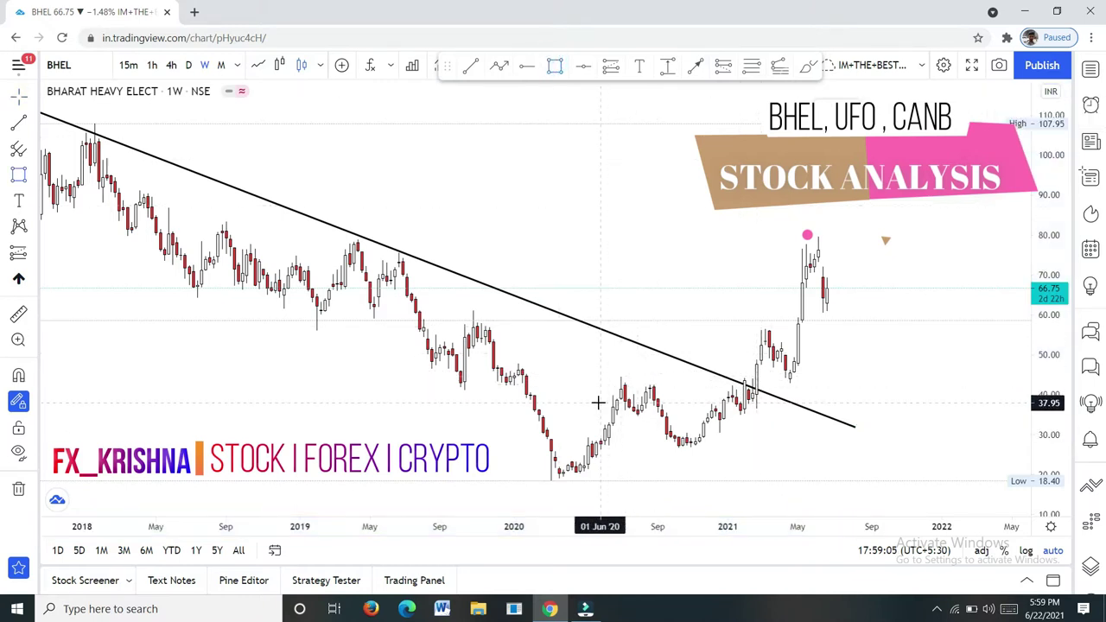
Step: Draw a grey zone around 39–45 across the breakout
mouse_move(595, 399)
mouse_down()
mouse_move(869, 388)
mouse_move(889, 378)
mouse_up()
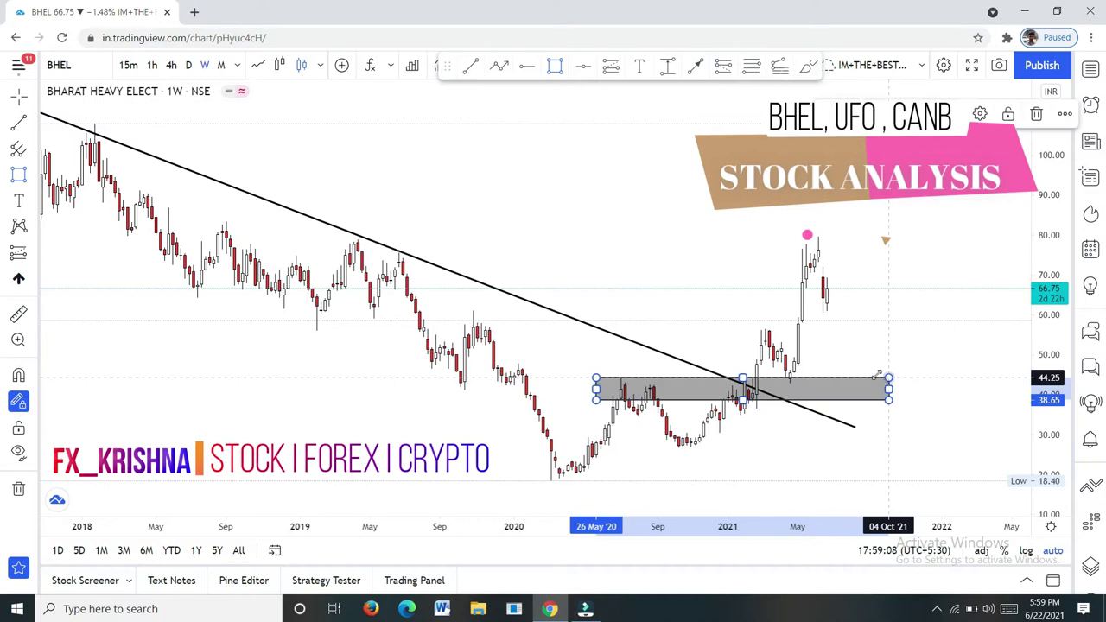
click(824, 351)
click(795, 382)
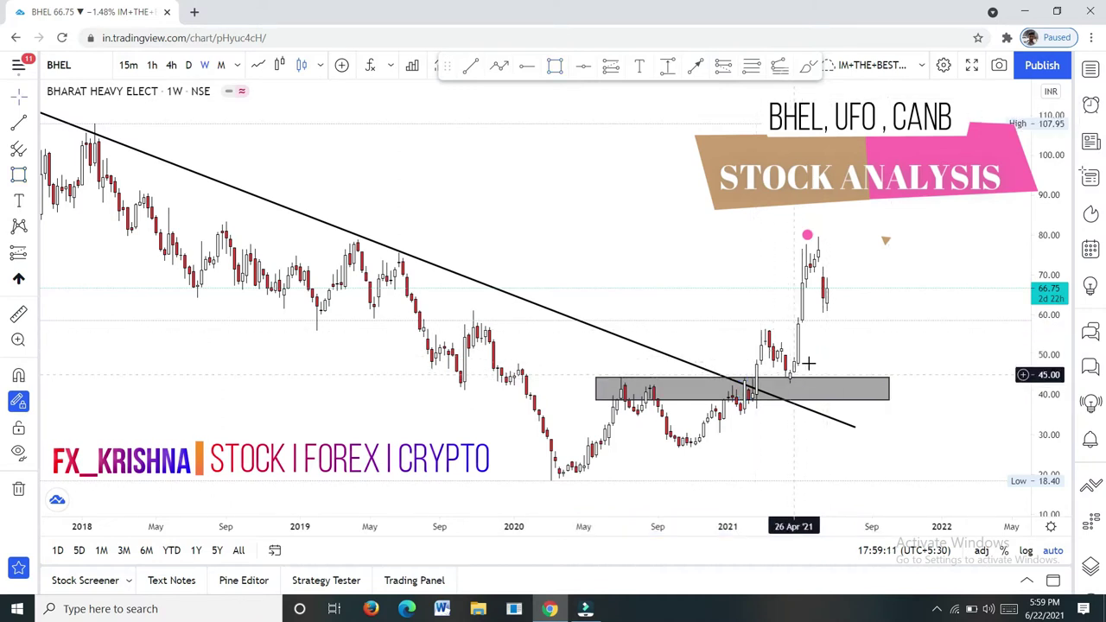
scroll(808, 362, down, 1)
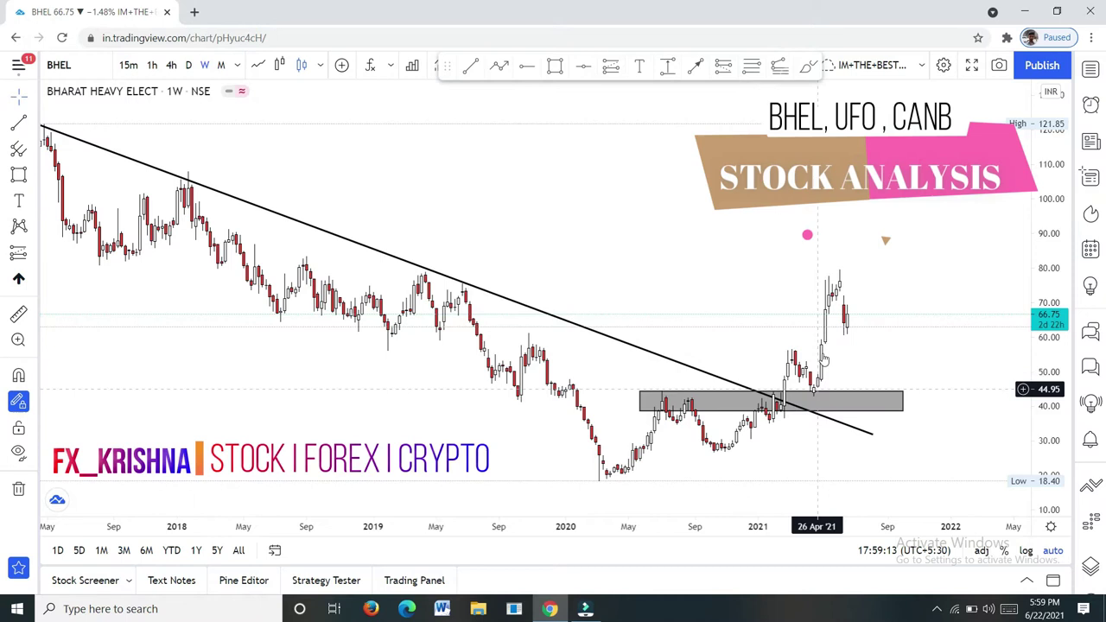
scroll(816, 328, up, 1)
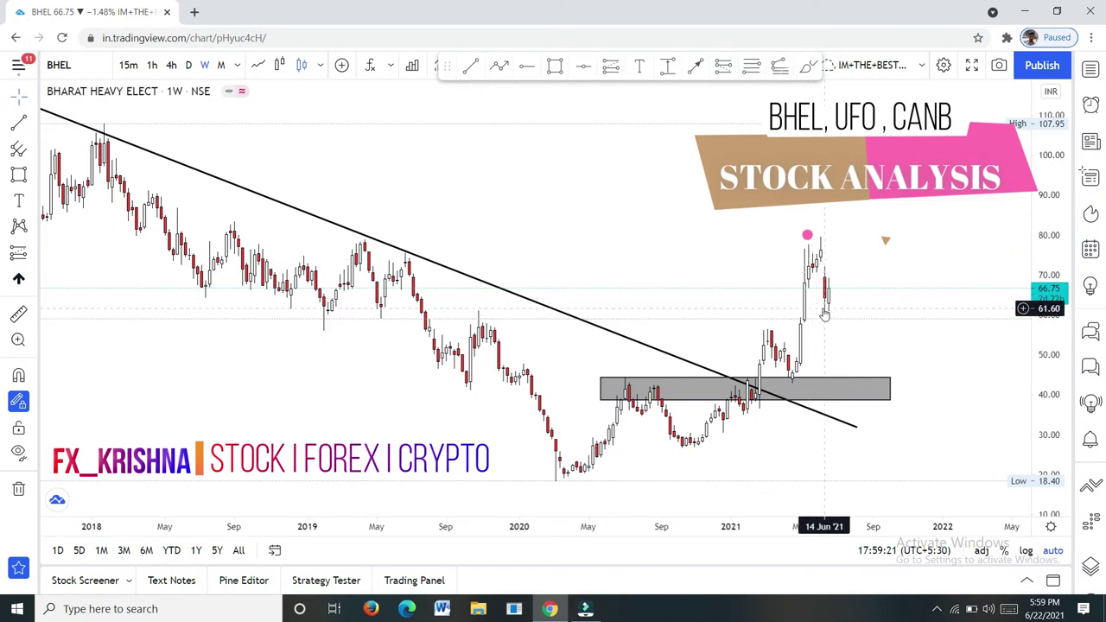
scroll(825, 302, down, 2)
scroll(822, 304, up, 2)
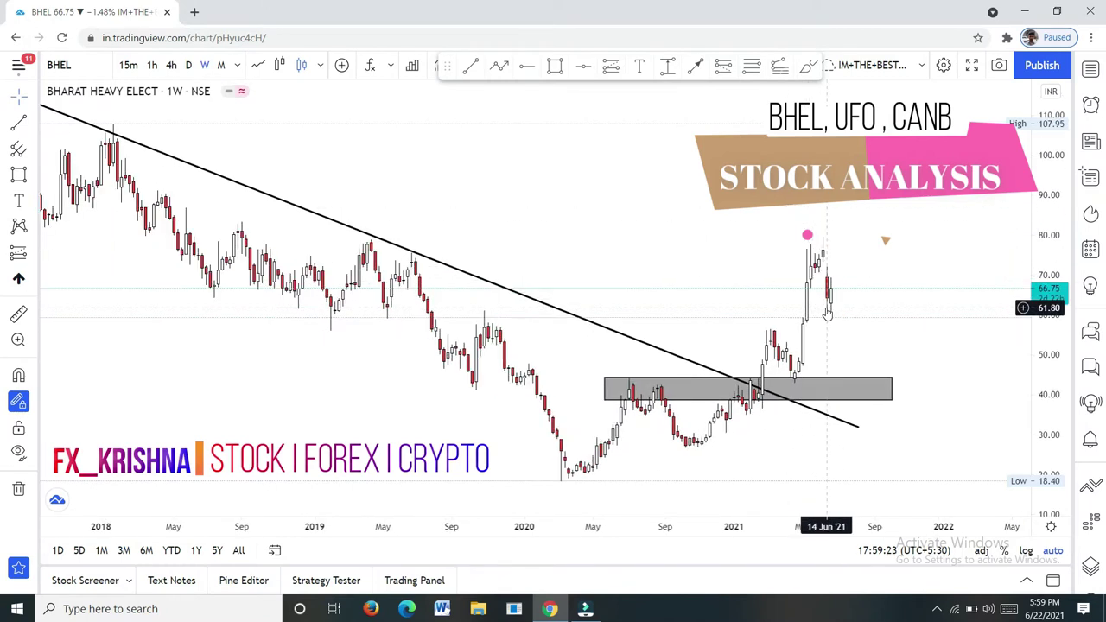
Step: Add a second grey zone at about 72.25–75.90 from the 2019 highs
click(555, 67)
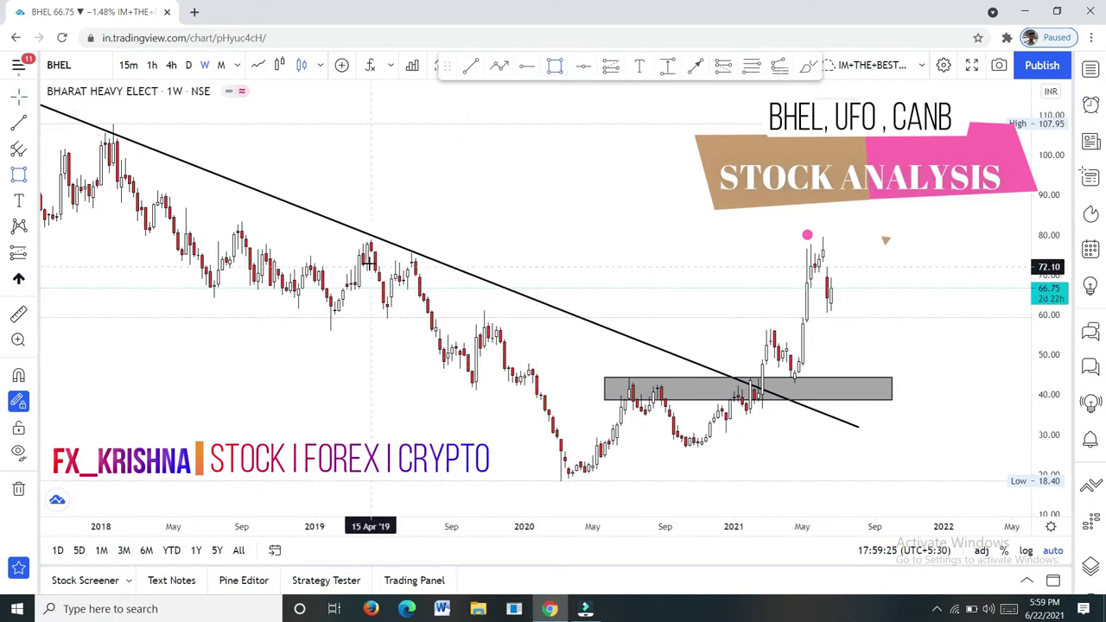
drag(371, 266, 904, 251)
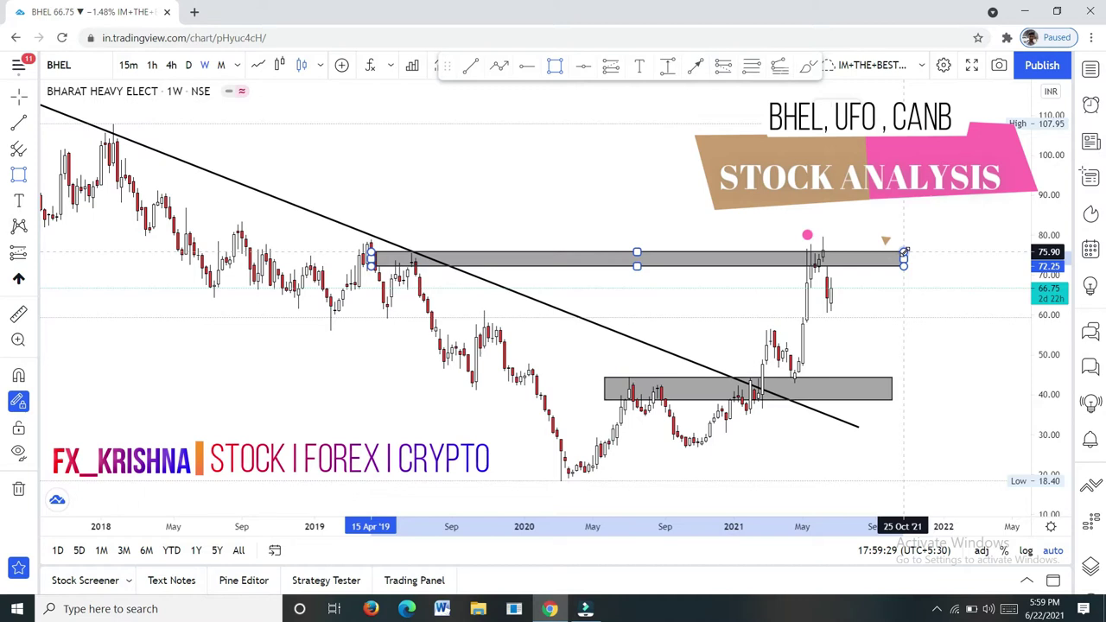
scroll(768, 294, up, 1)
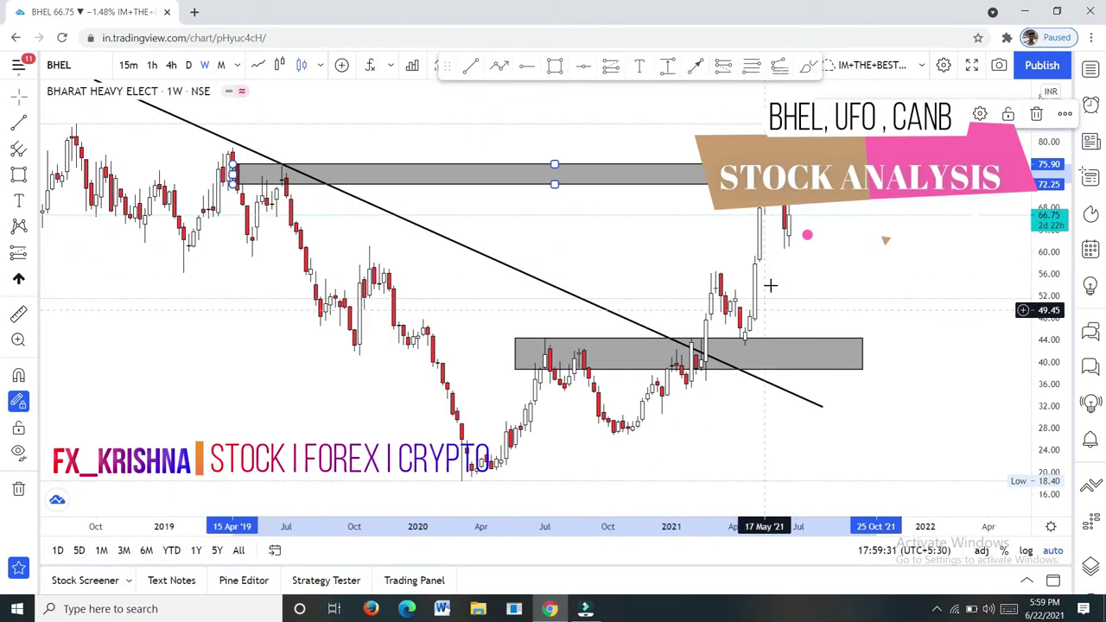
Step: On daily candles, draw a grey zone around 57.30–59.65 under the recent candles
click(188, 65)
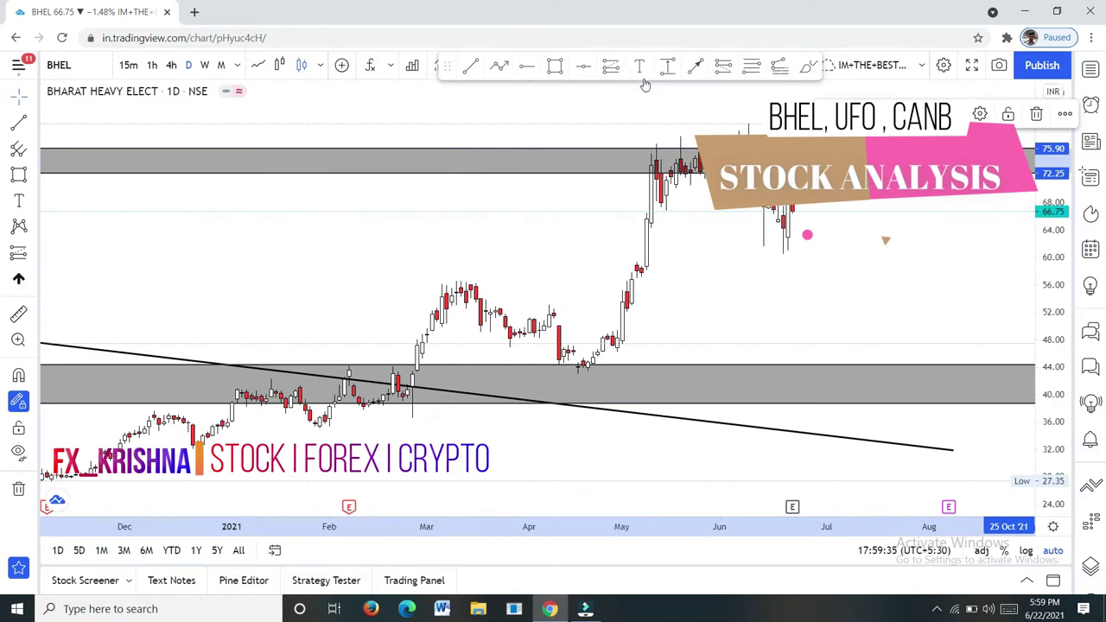
scroll(741, 286, down, 2)
click(554, 66)
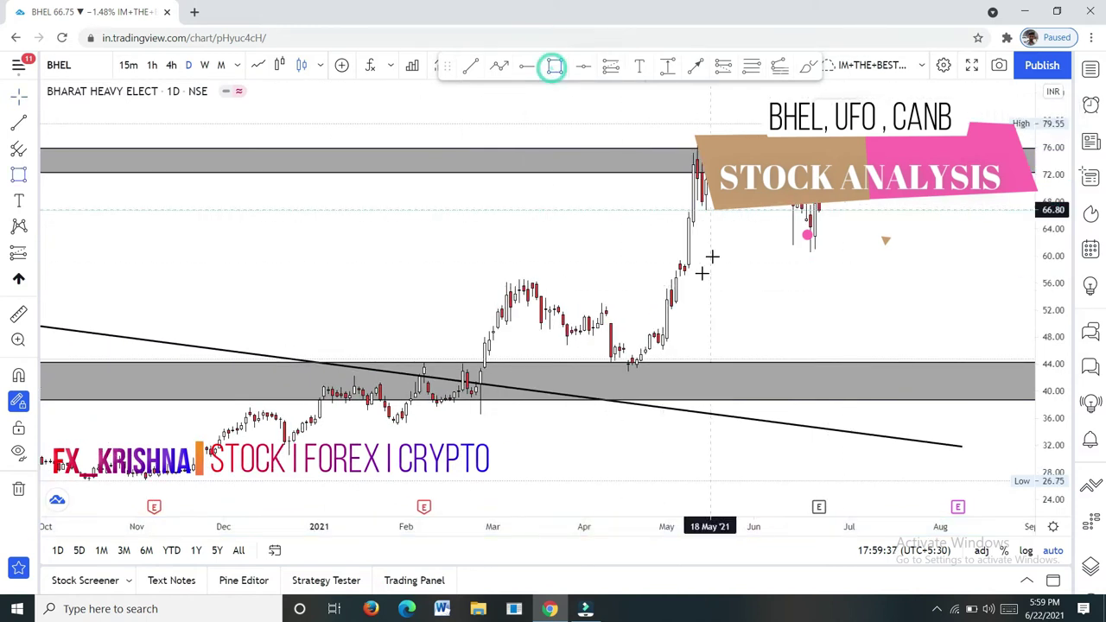
scroll(615, 279, up, 1)
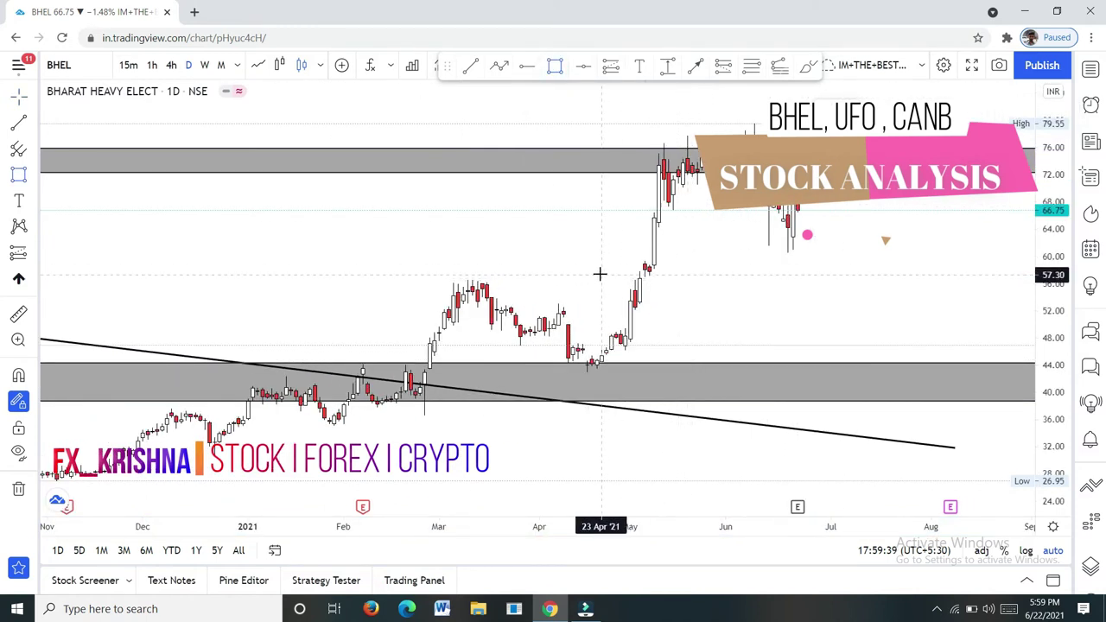
mouse_move(600, 274)
mouse_down()
mouse_move(928, 243)
mouse_move(931, 259)
mouse_up()
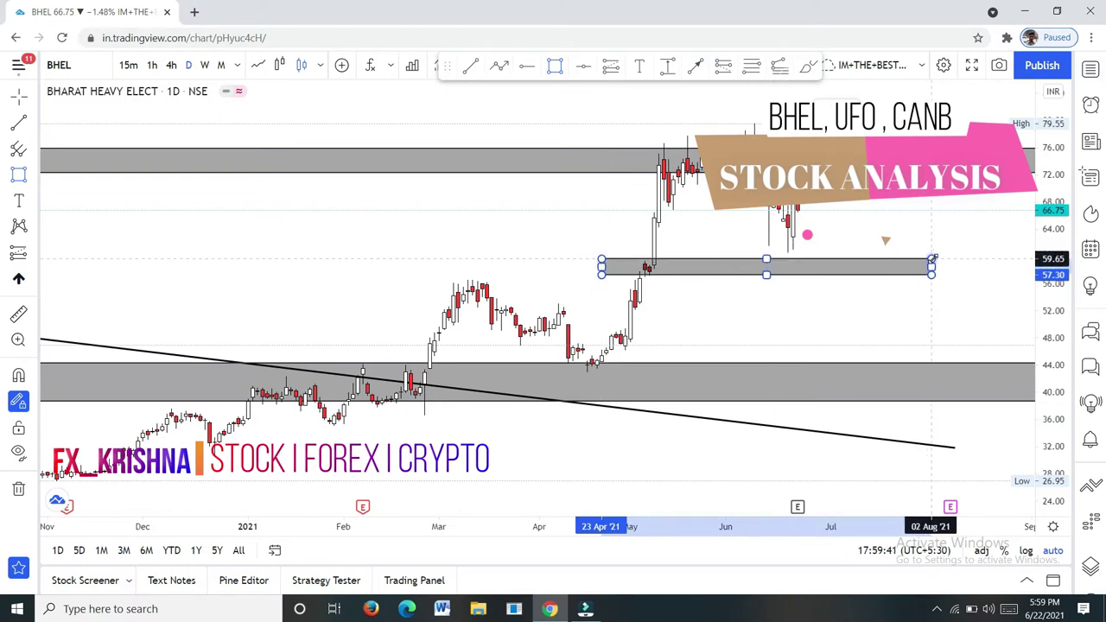
click(838, 234)
scroll(835, 233, down, 3)
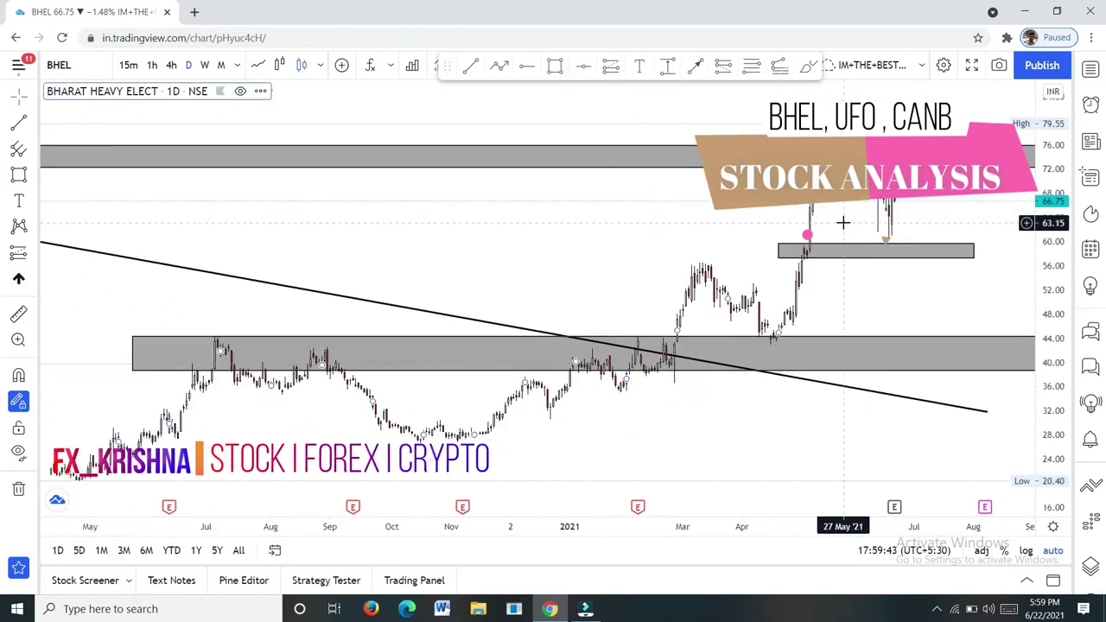
scroll(830, 250, up, 2)
scroll(825, 263, up, 2)
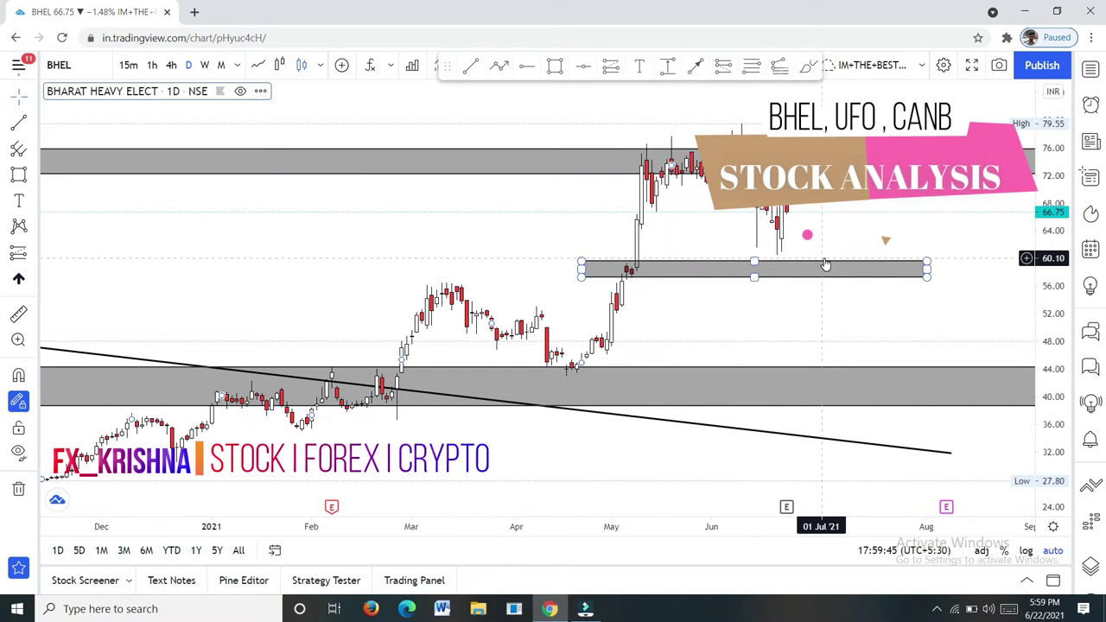
Step: Check the 57–60 zone, then switch BHEL back to weekly candles
click(781, 269)
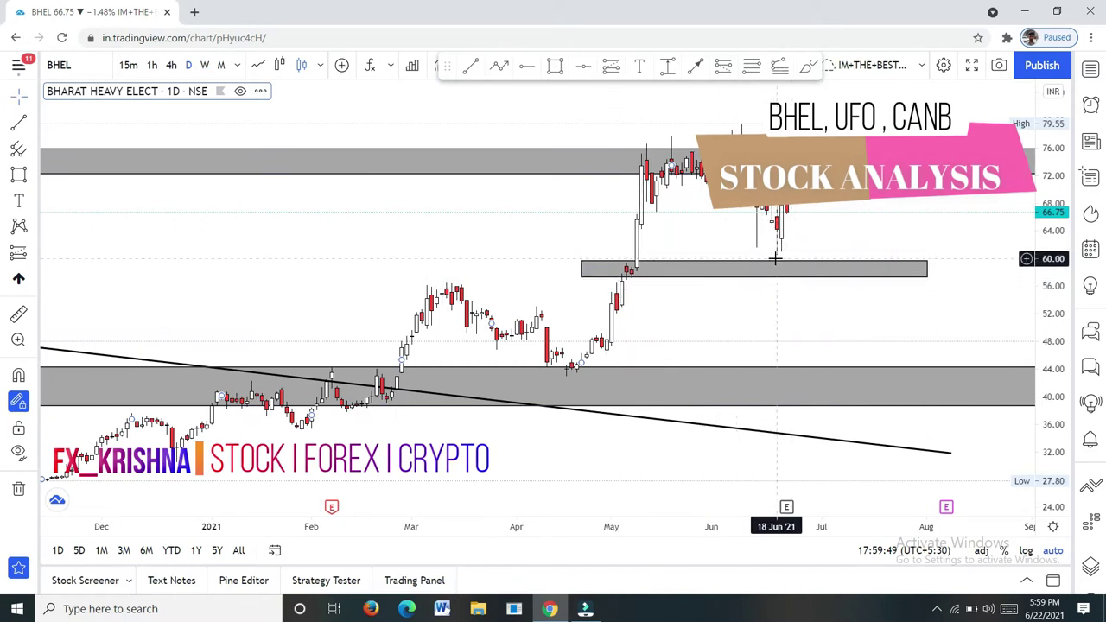
click(787, 249)
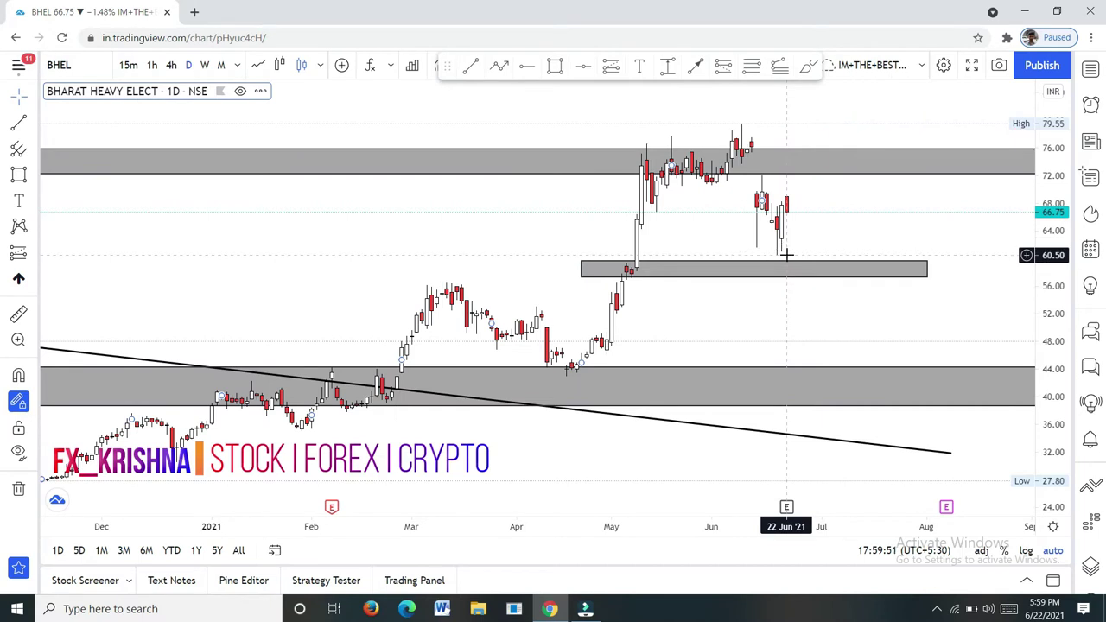
scroll(779, 243, up, 1)
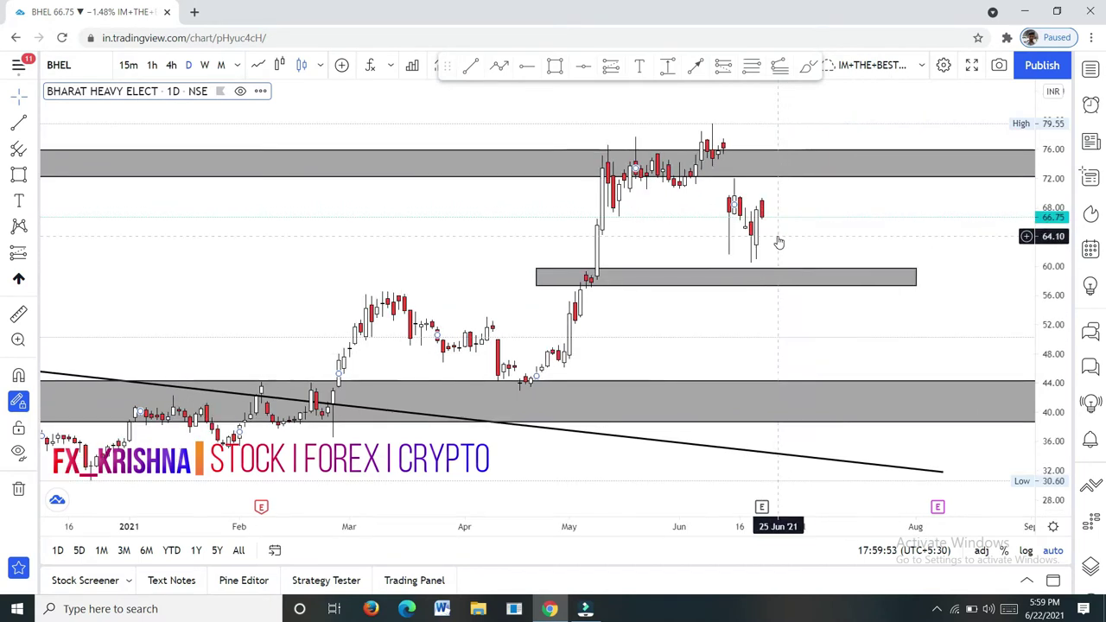
scroll(779, 243, down, 2)
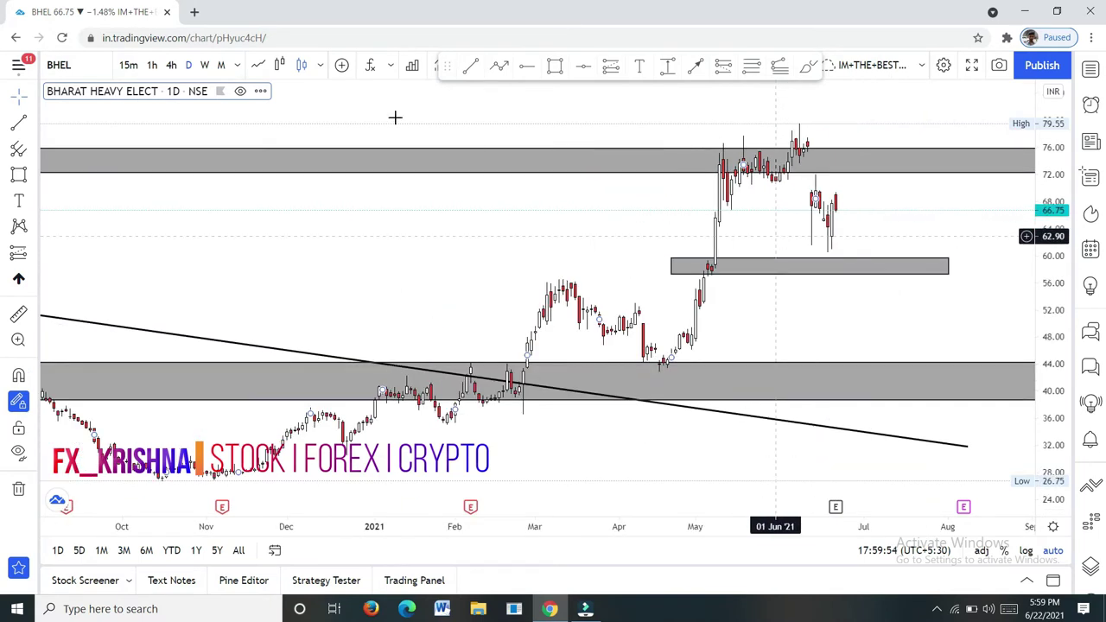
click(205, 67)
Step: Return BHEL to daily candles and zoom in, keeping all three grey zones
scroll(511, 265, down, 2)
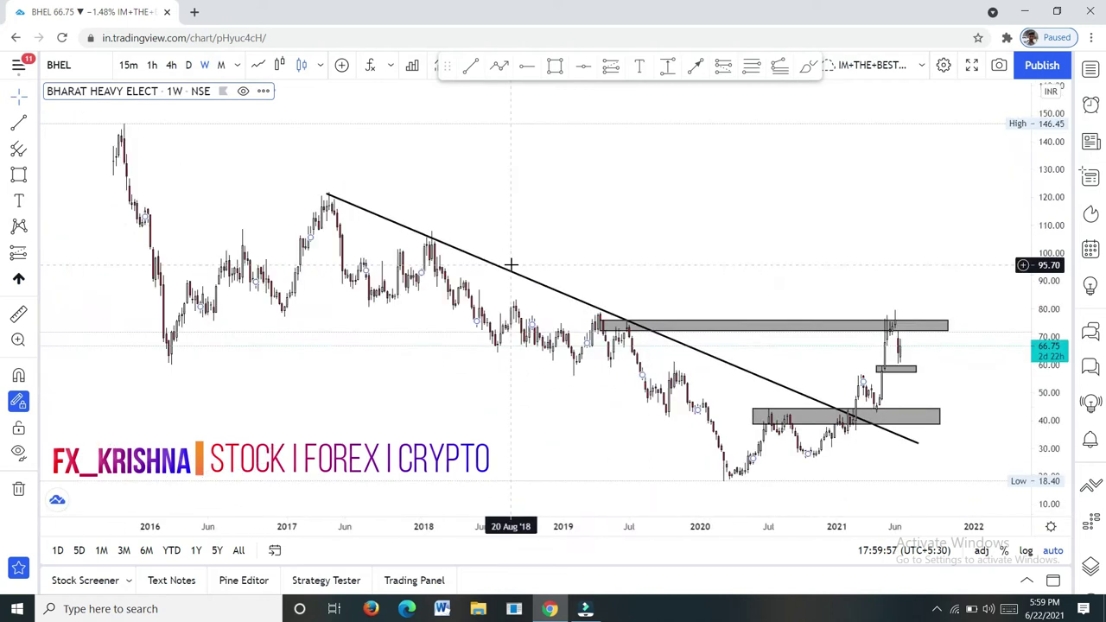
click(709, 198)
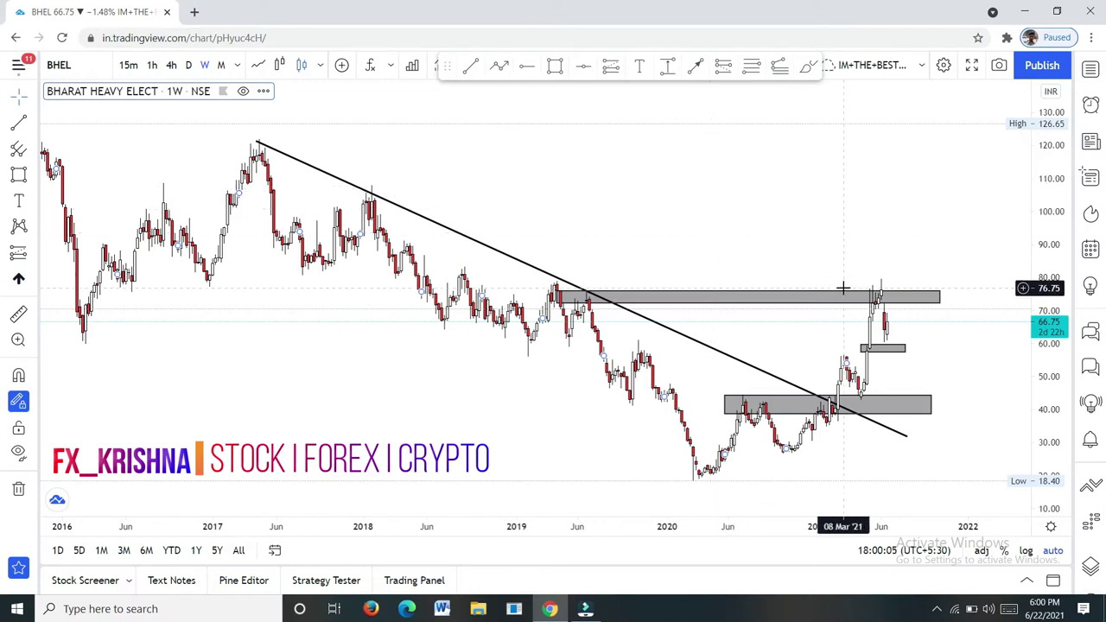
scroll(852, 325, up, 1)
scroll(846, 326, up, 1)
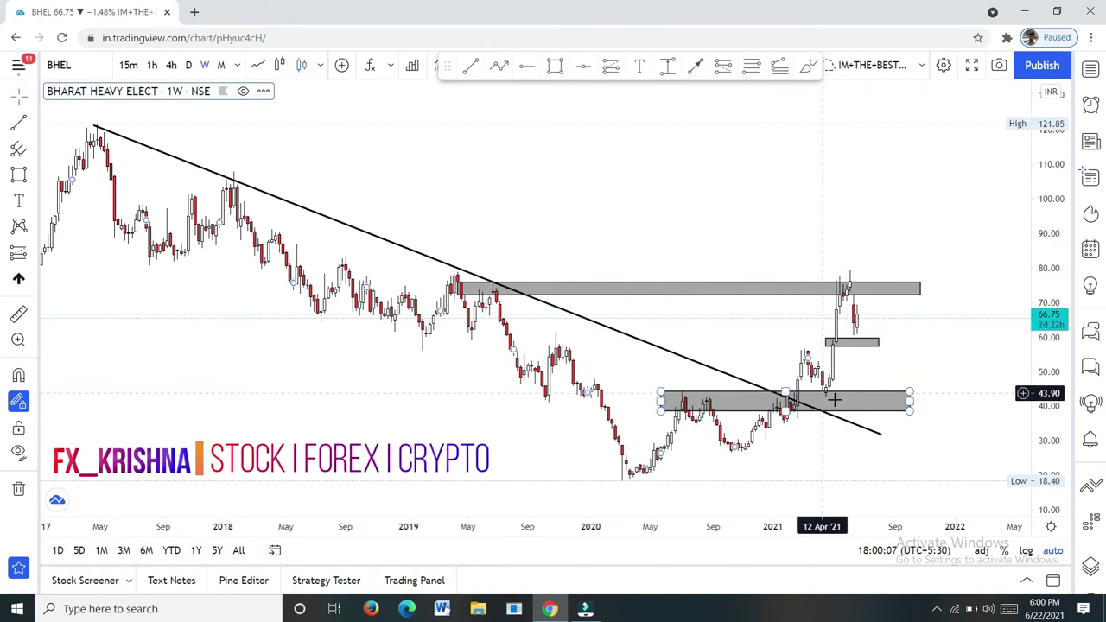
scroll(851, 336, up, 1)
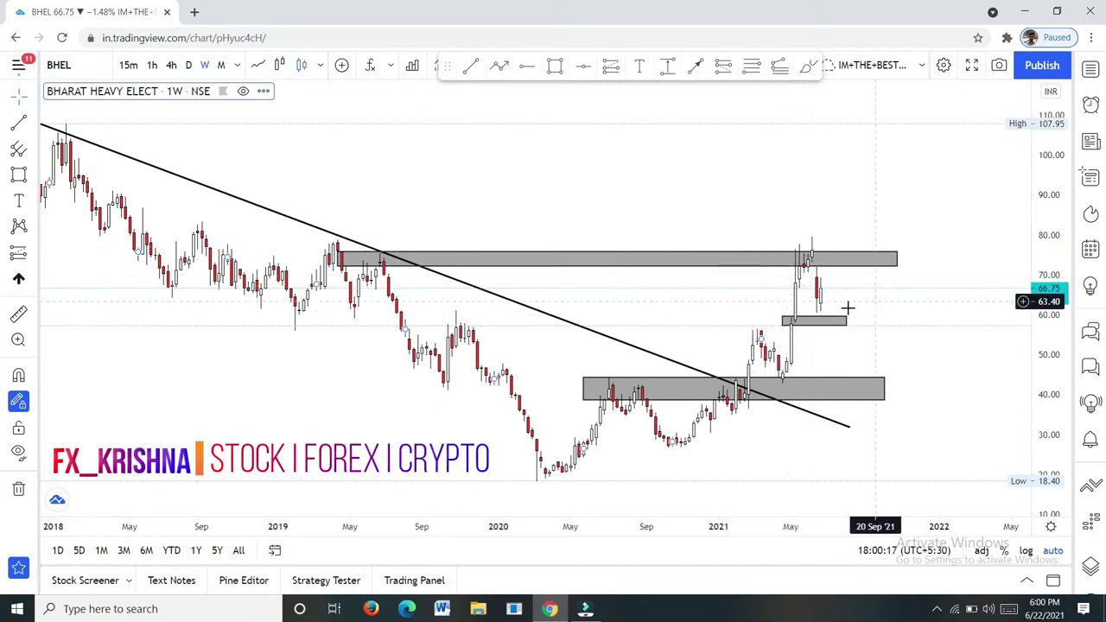
scroll(829, 298, up, 5)
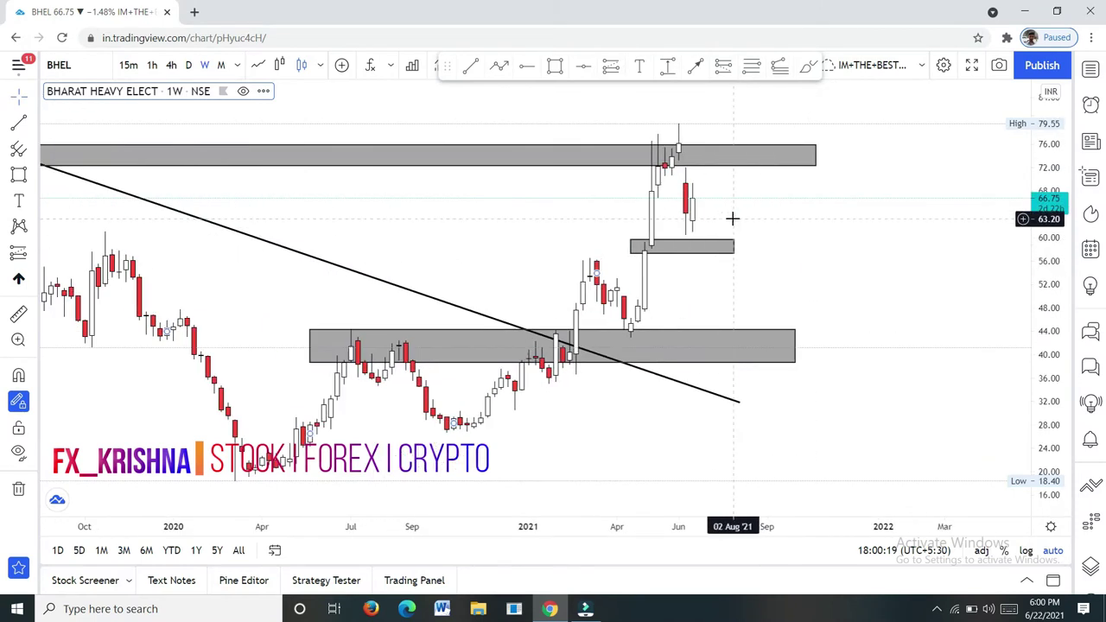
scroll(679, 223, up, 1)
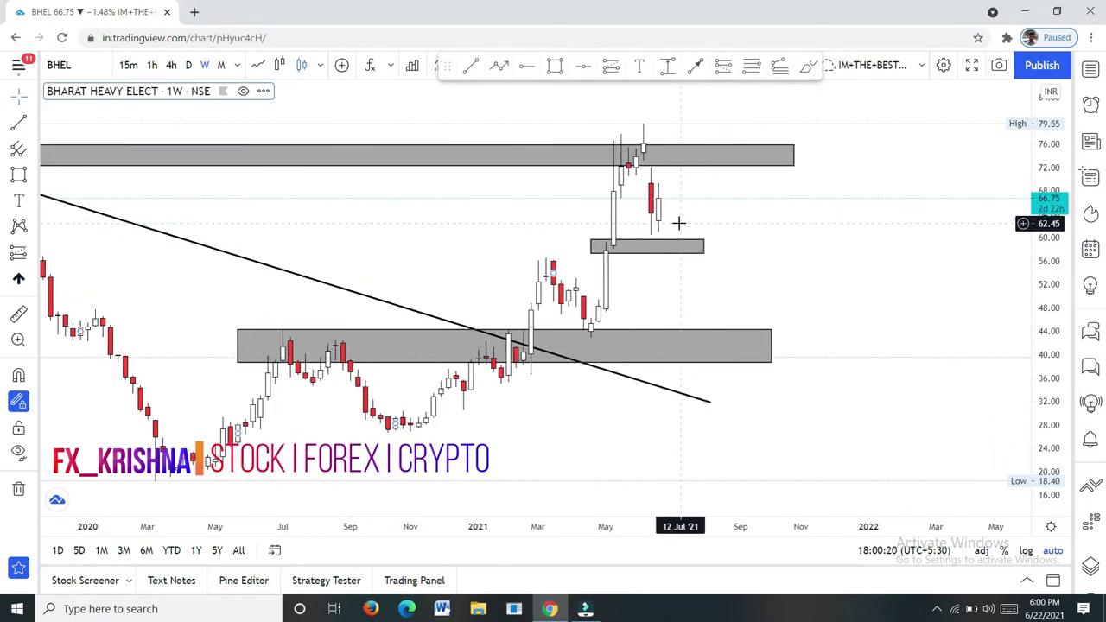
click(189, 65)
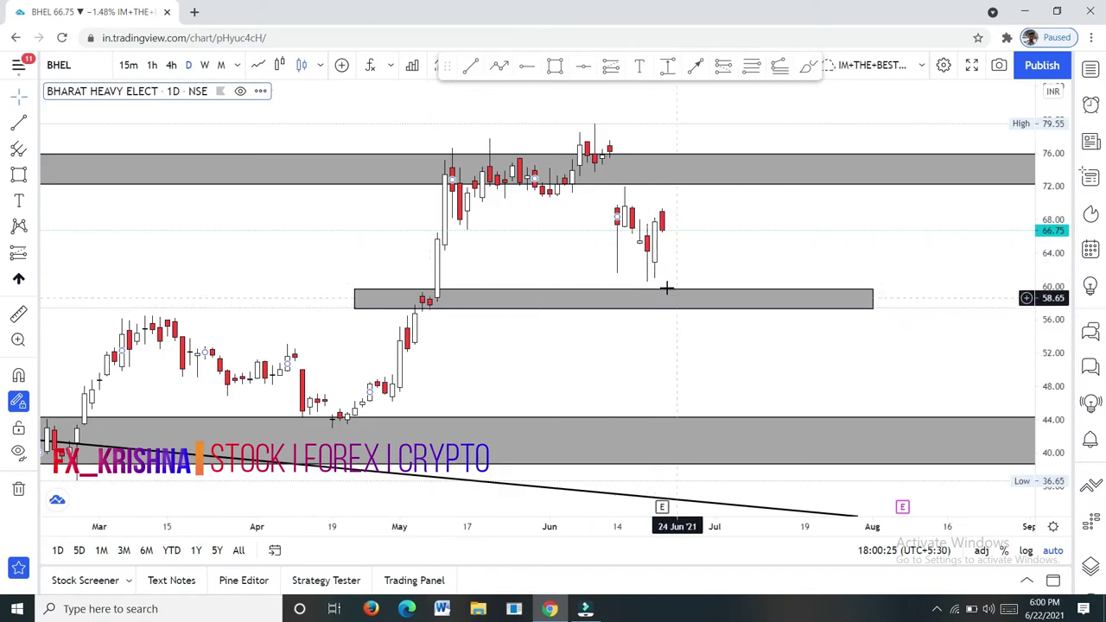
scroll(665, 240, up, 1)
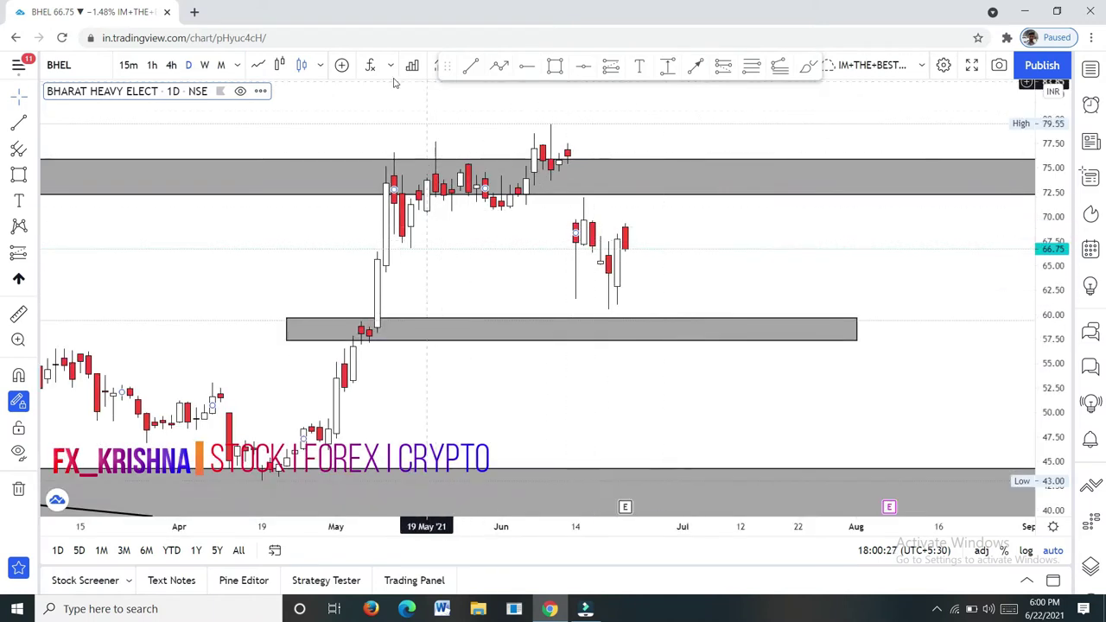
scroll(673, 264, up, 1)
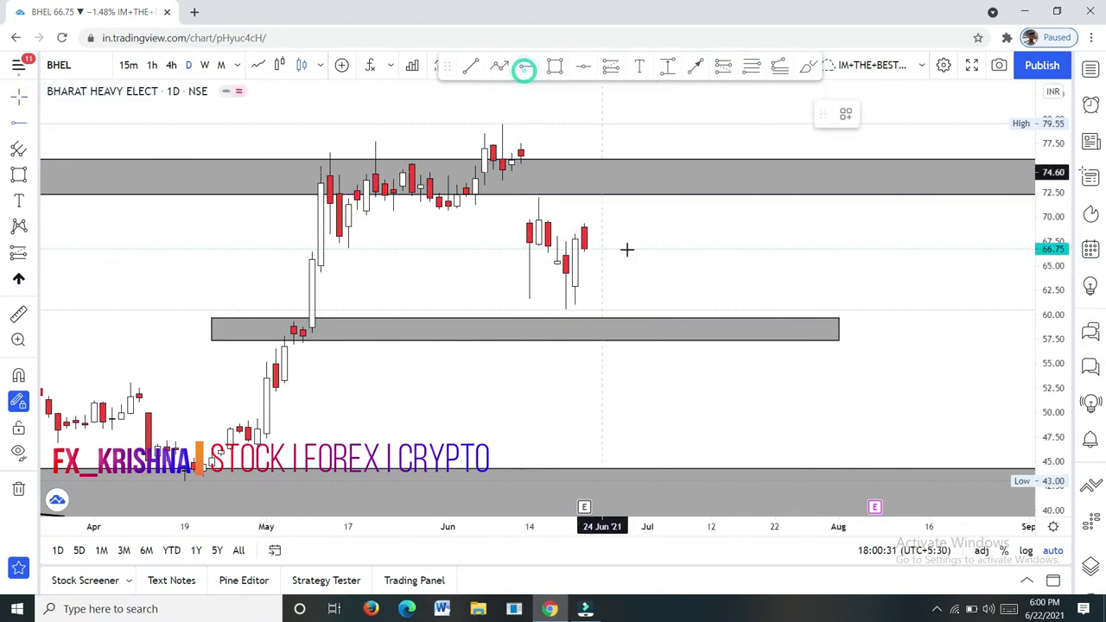
Step: Place a horizontal ray at 64.25 beside the latest BHEL daily candles
scroll(589, 274, up, 1)
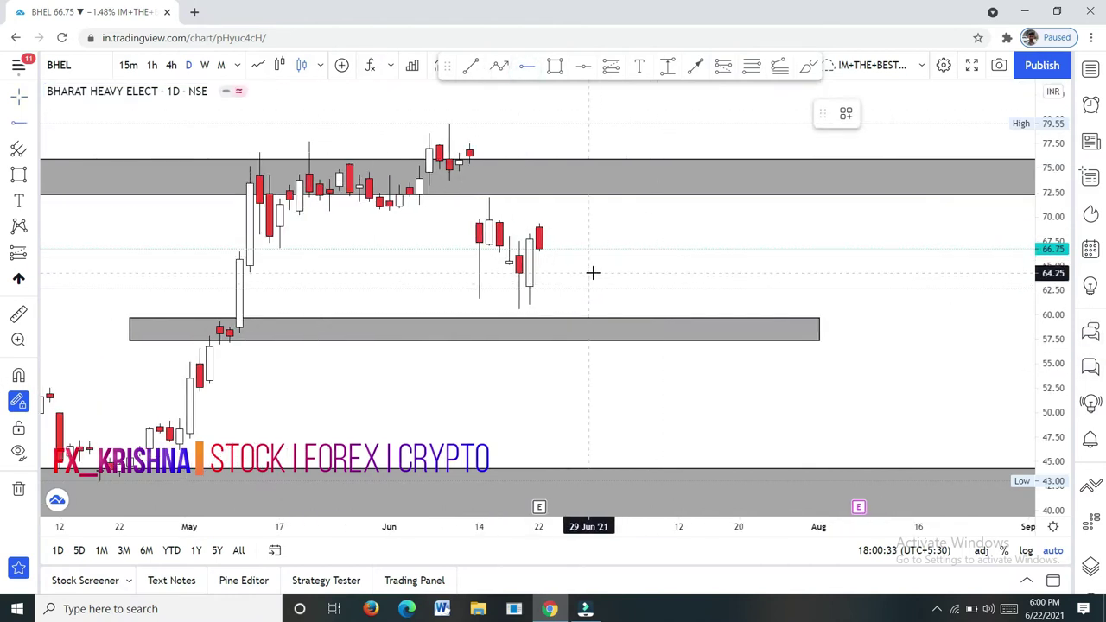
click(591, 273)
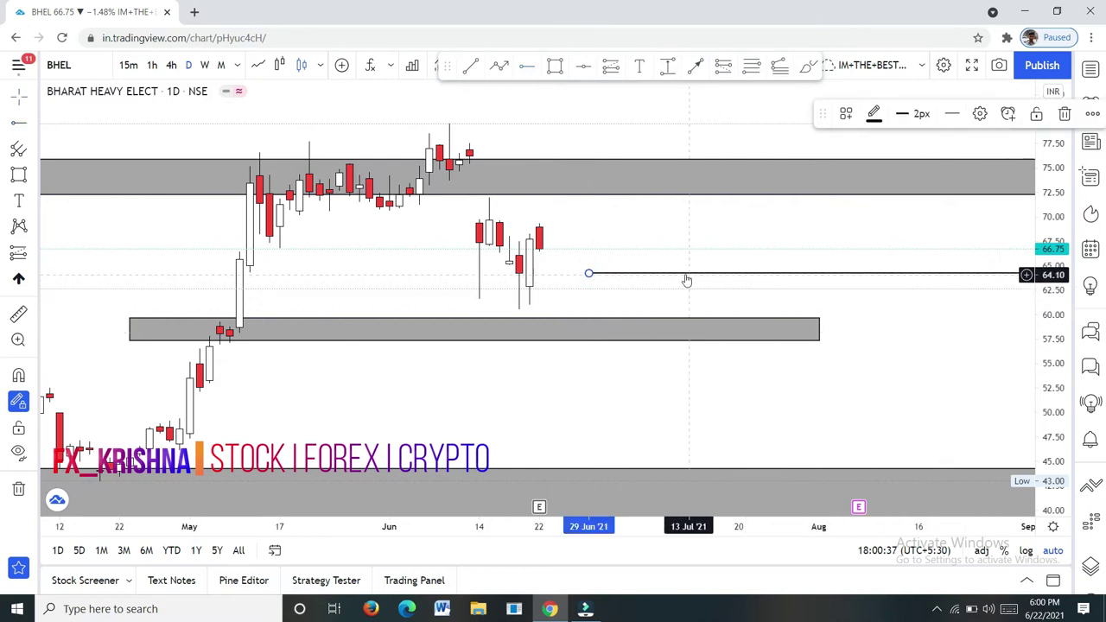
scroll(687, 280, down, 1)
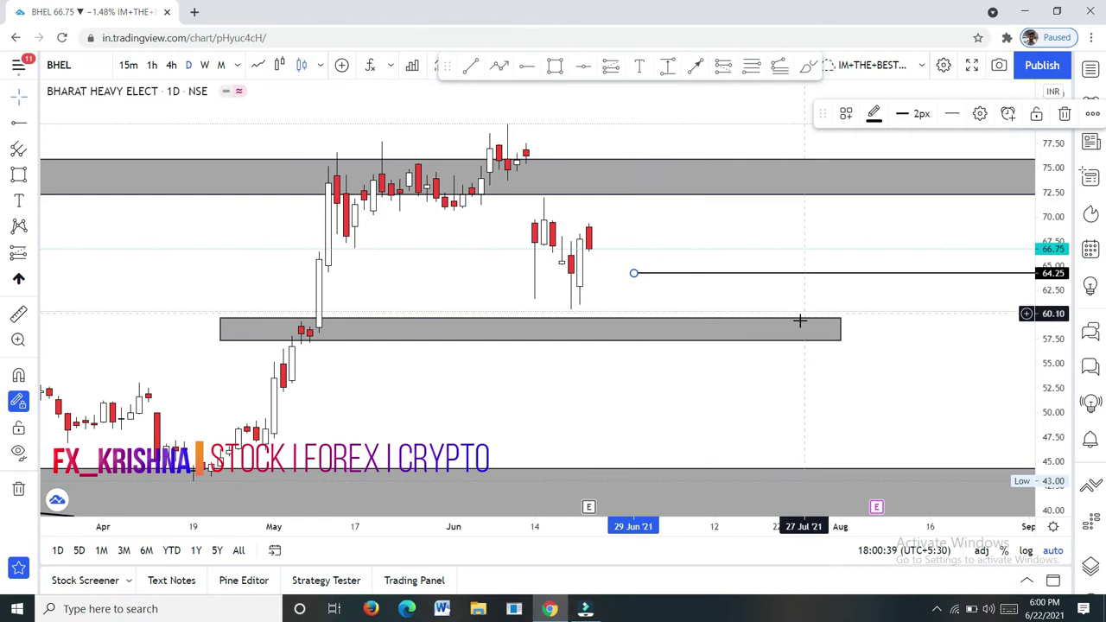
click(716, 325)
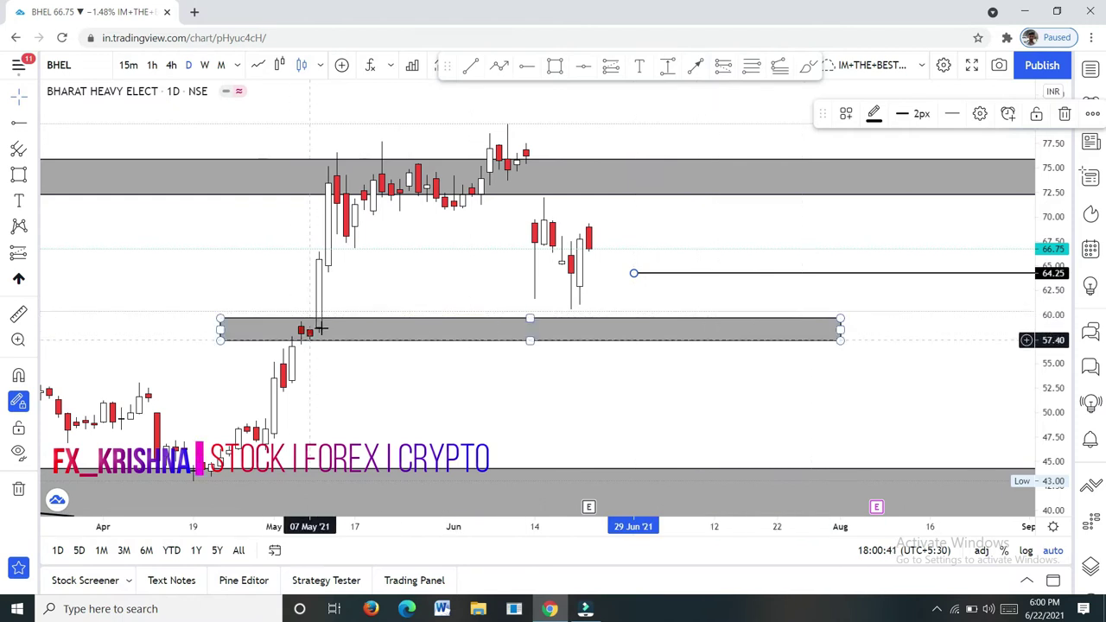
scroll(320, 328, down, 2)
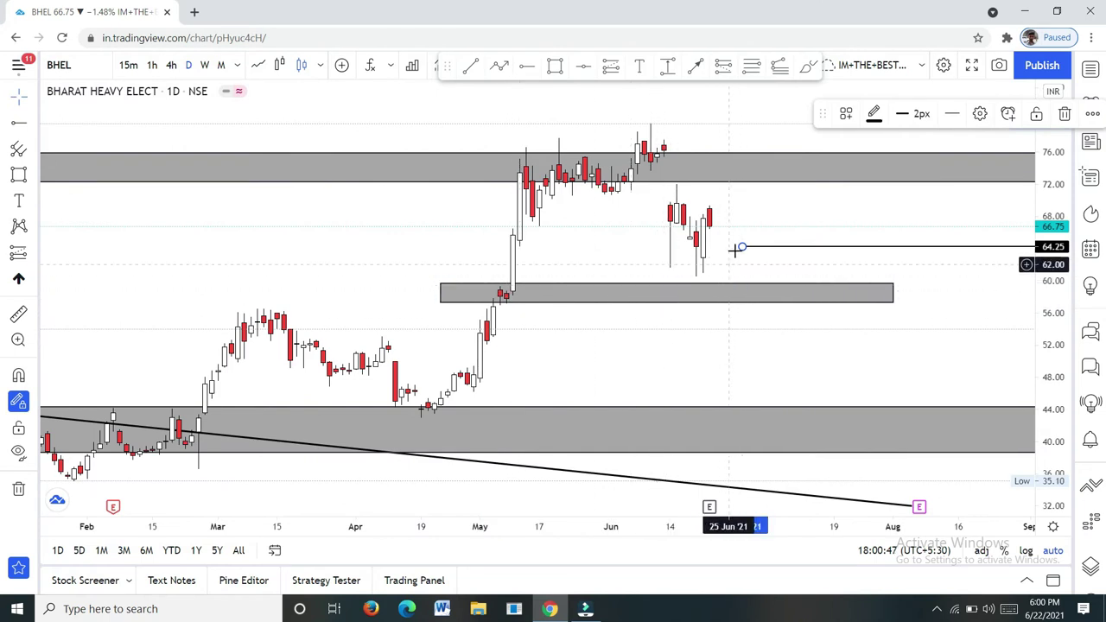
click(74, 65)
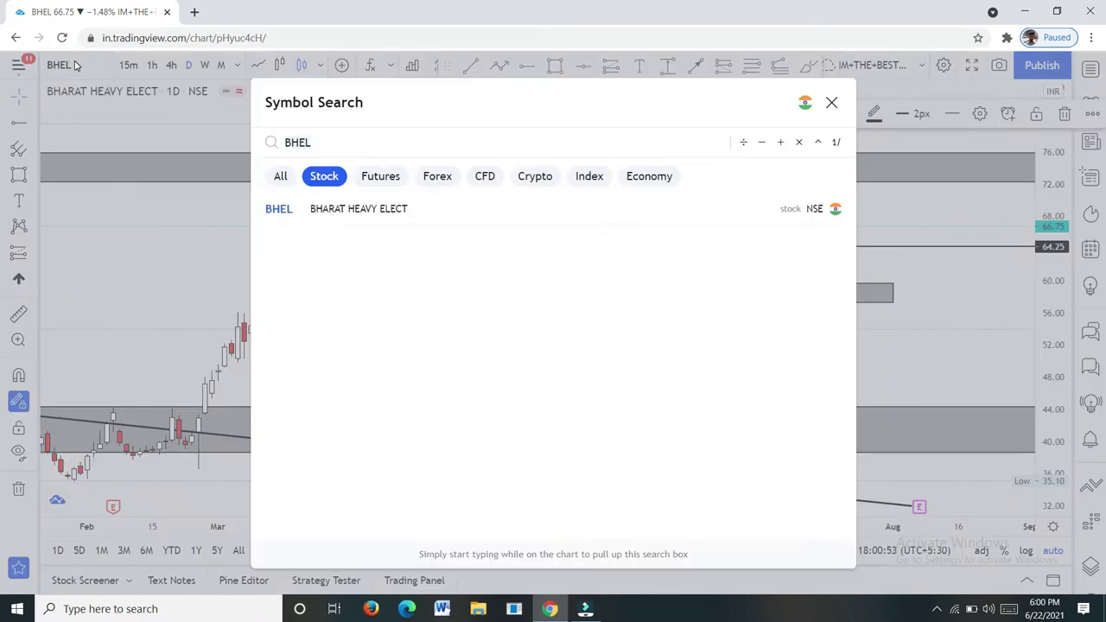
Step: Load the UFO Moviez India (NSE: UFO) daily chart
text(UF)
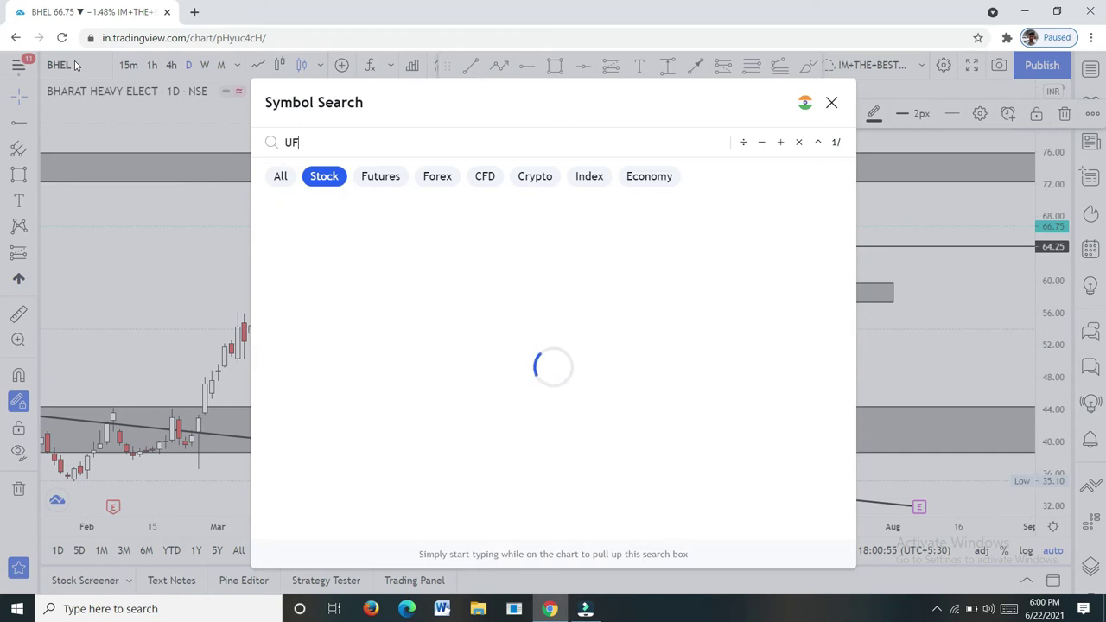
text(O)
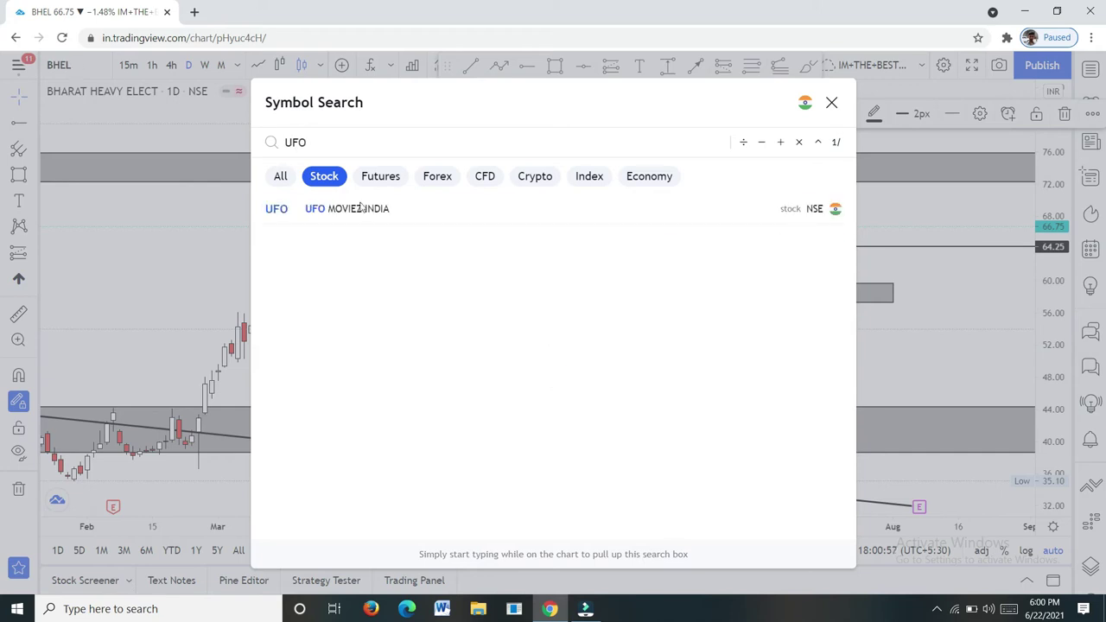
click(360, 208)
scroll(479, 256, down, 5)
scroll(480, 256, up, 2)
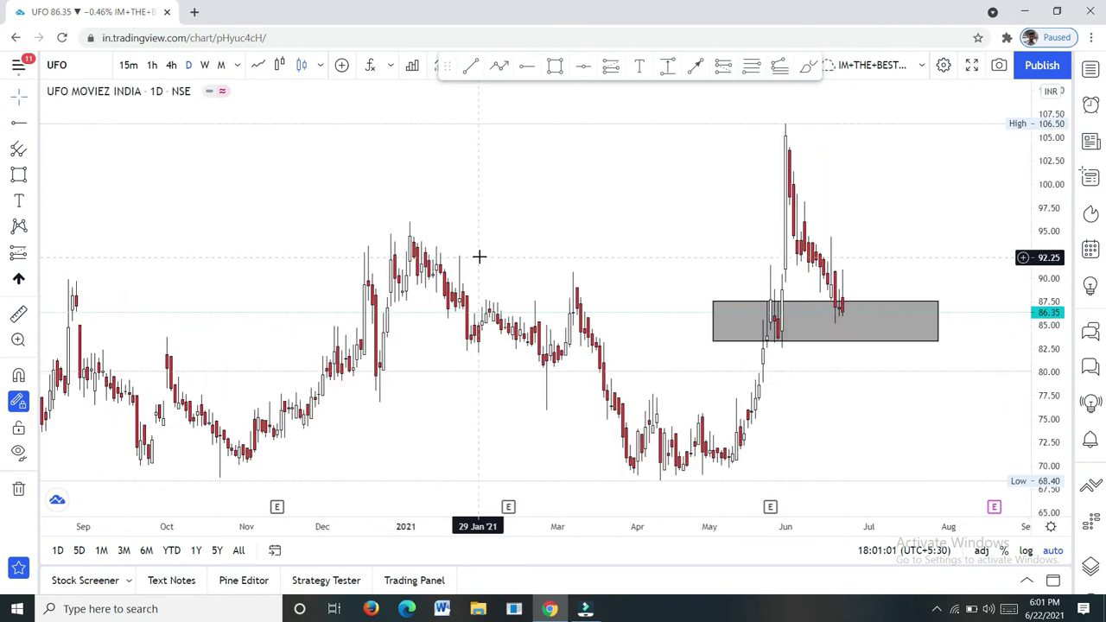
scroll(480, 257, up, 2)
Step: Delete the old grey zone box on the UFO chart
click(609, 320)
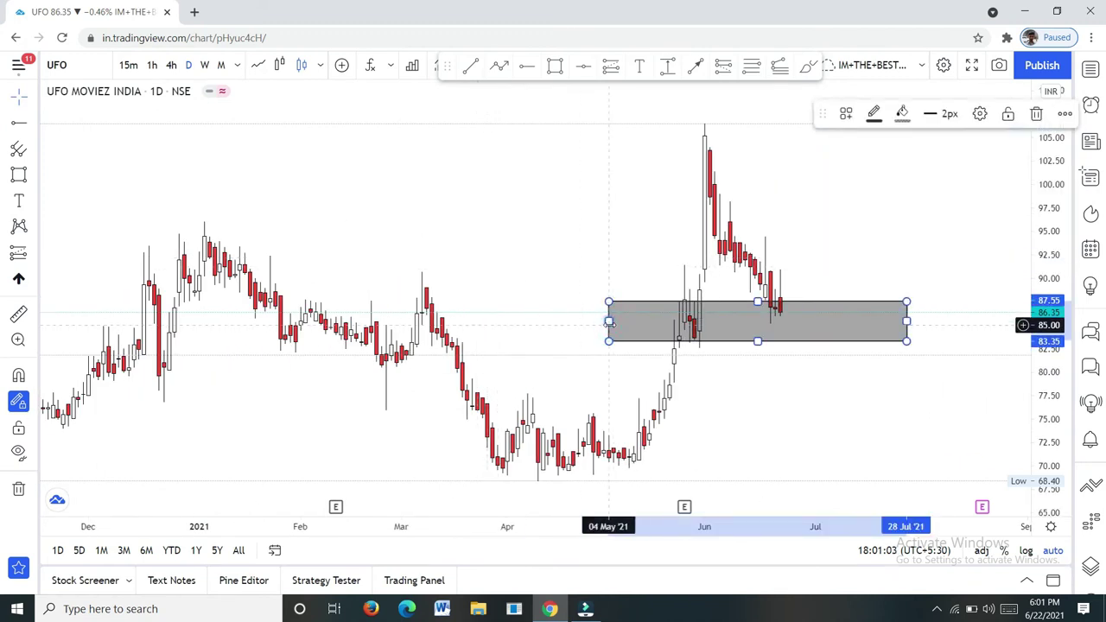
key(Delete)
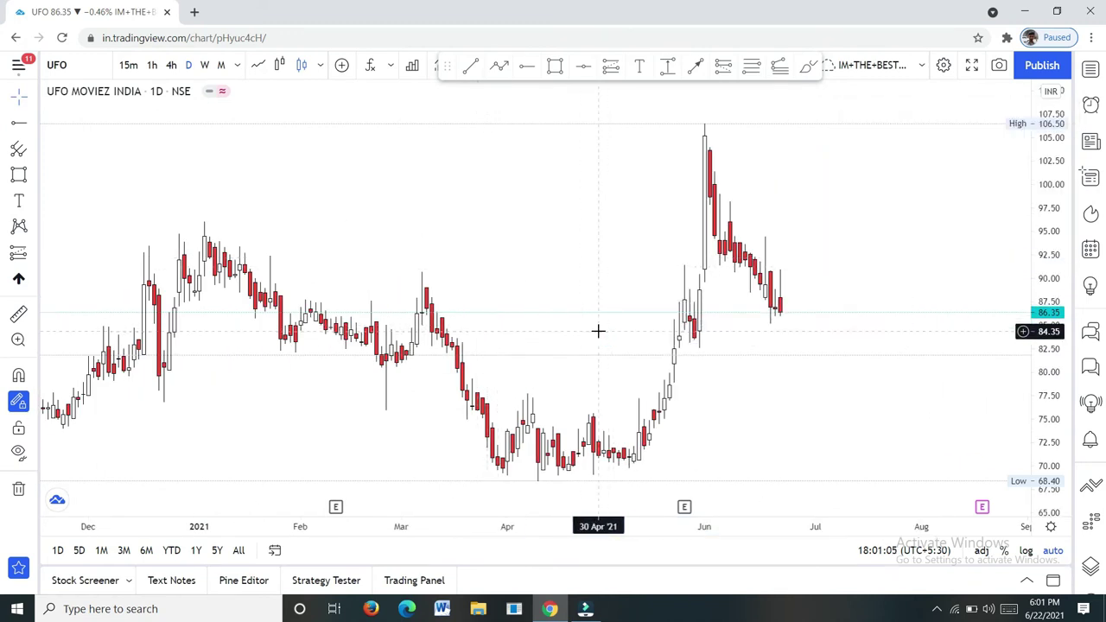
scroll(613, 354, down, 1)
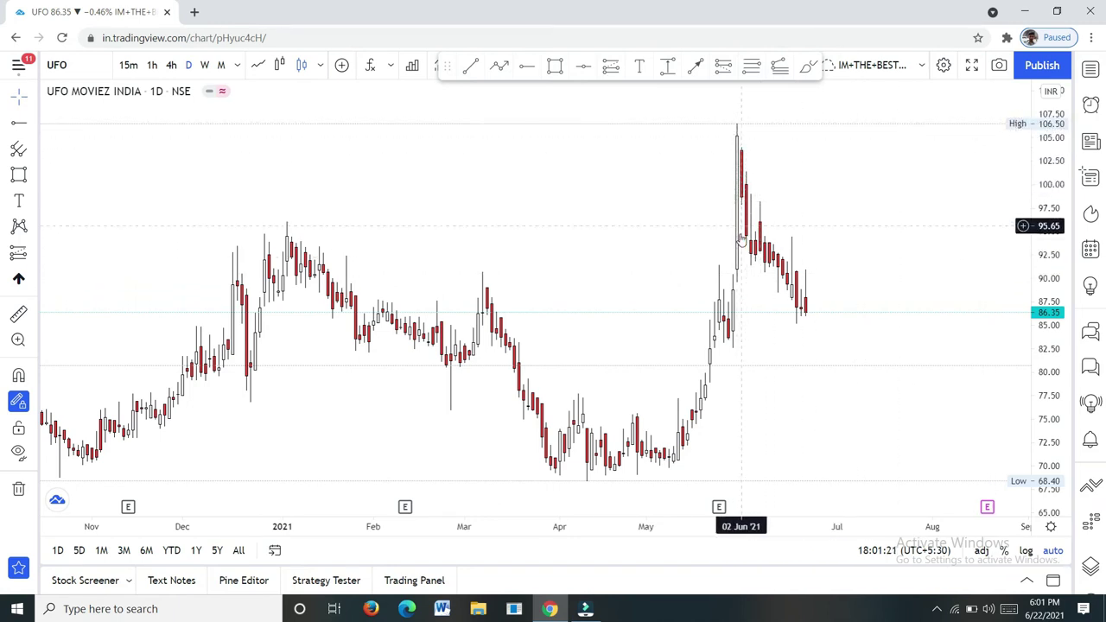
scroll(739, 331, up, 3)
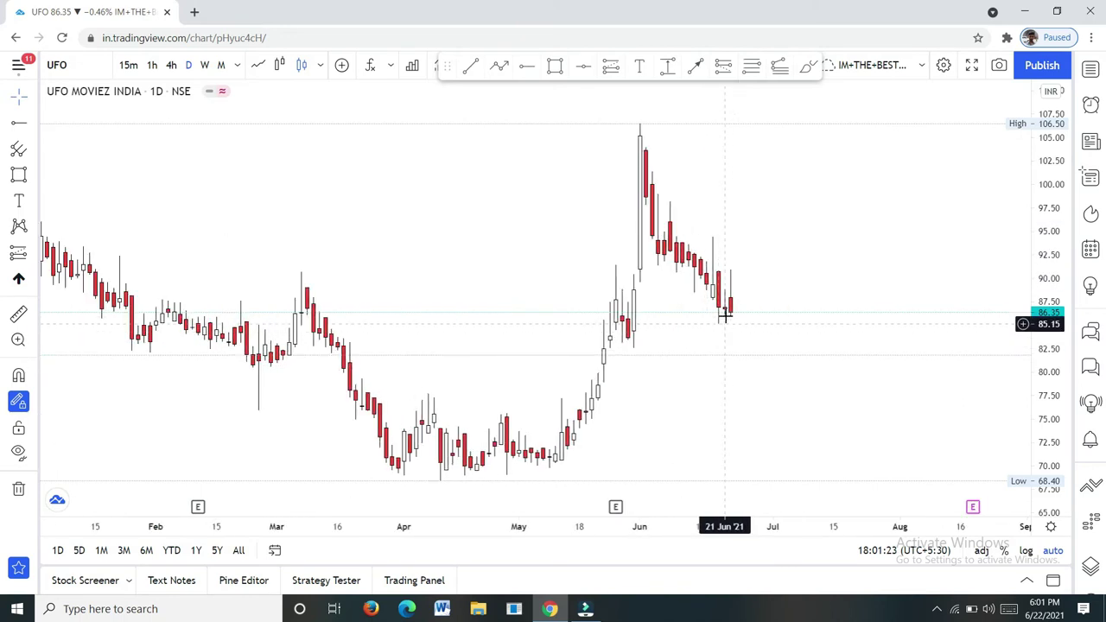
click(554, 65)
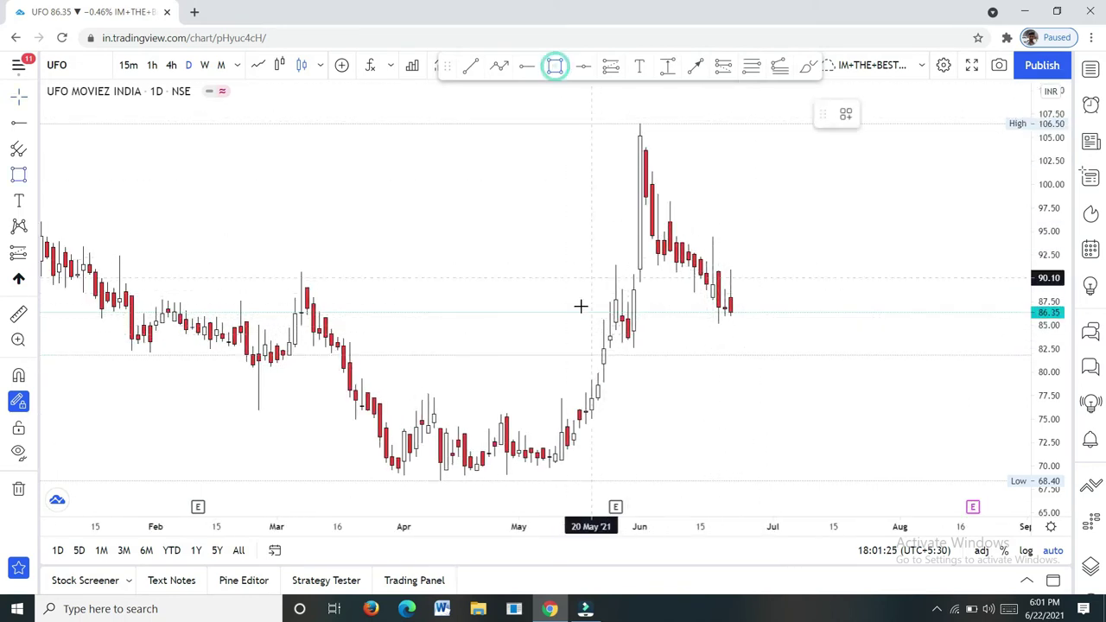
Step: Draw a grey zone of about 83.40–87.30 from late May on UFO, then view weekly
scroll(570, 328, up, 2)
mouse_move(489, 339)
mouse_down()
mouse_move(859, 339)
mouse_move(902, 304)
mouse_up()
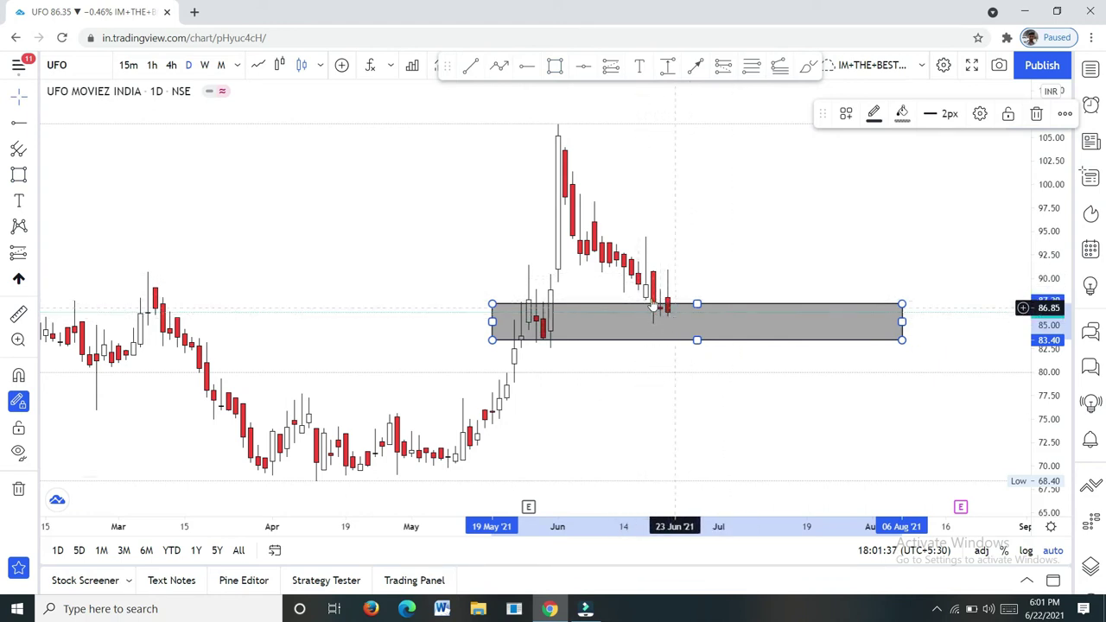
click(695, 407)
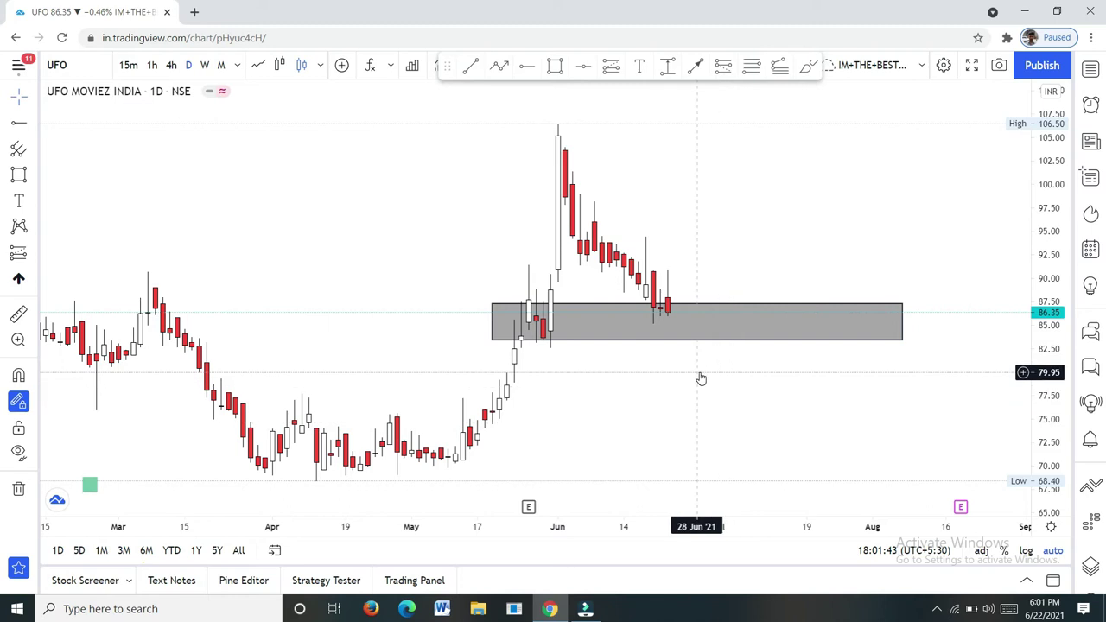
scroll(760, 158, down, 2)
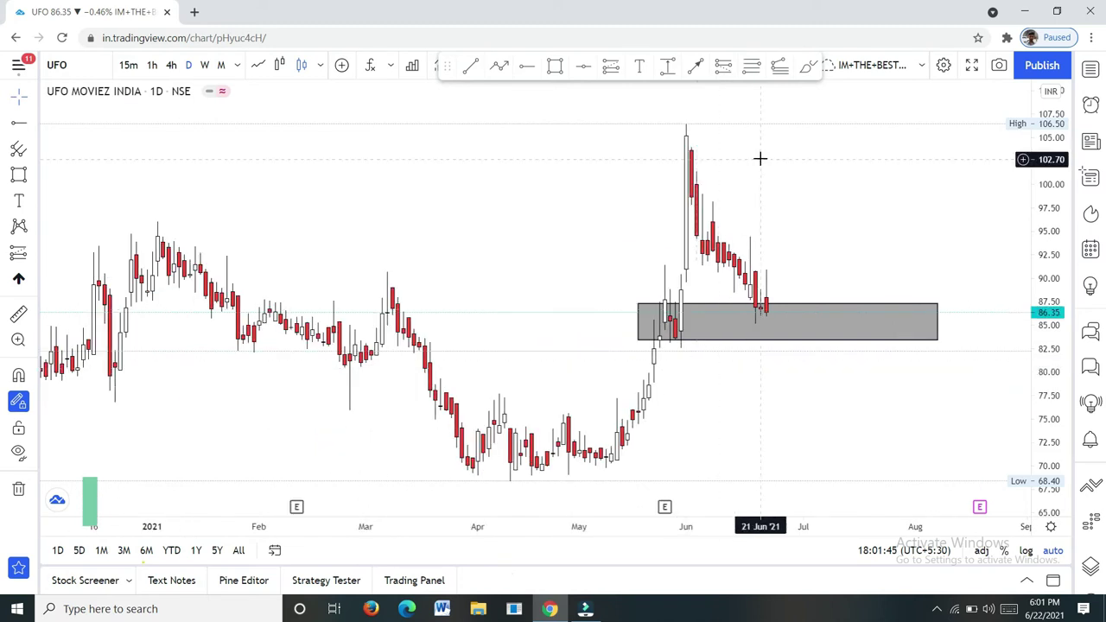
scroll(760, 158, up, 2)
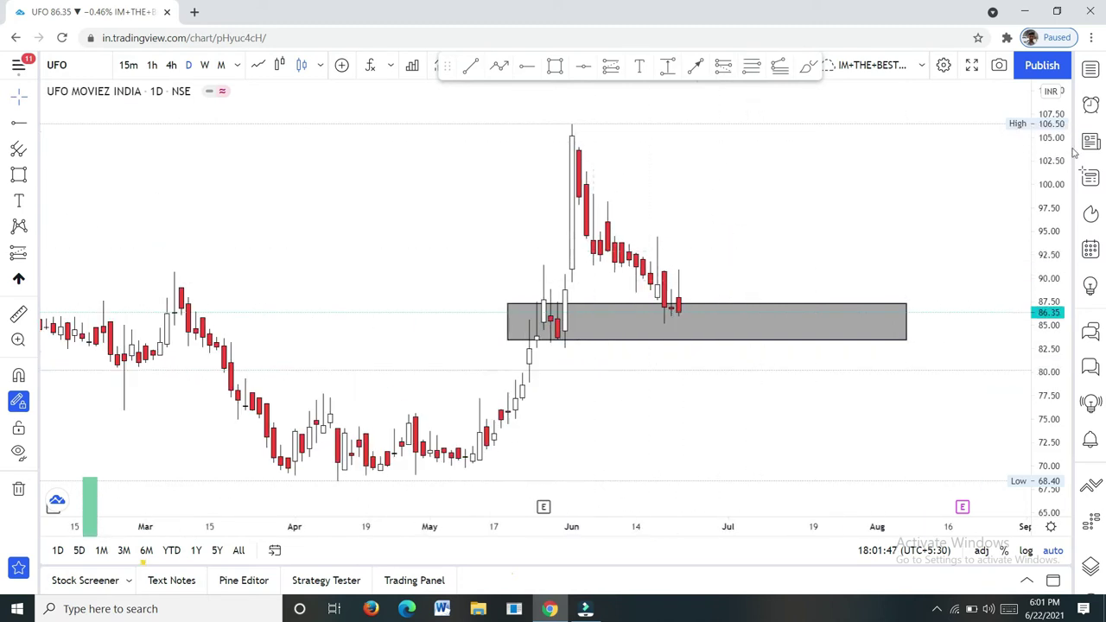
click(204, 65)
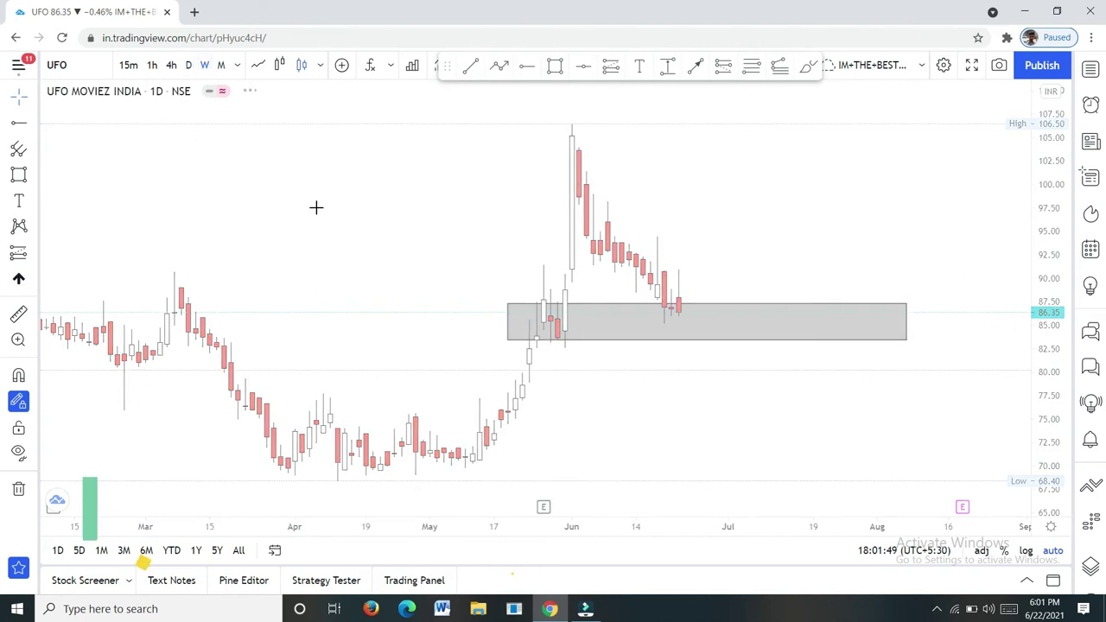
Step: View the UFO chart on monthly candles, then return to daily
click(221, 64)
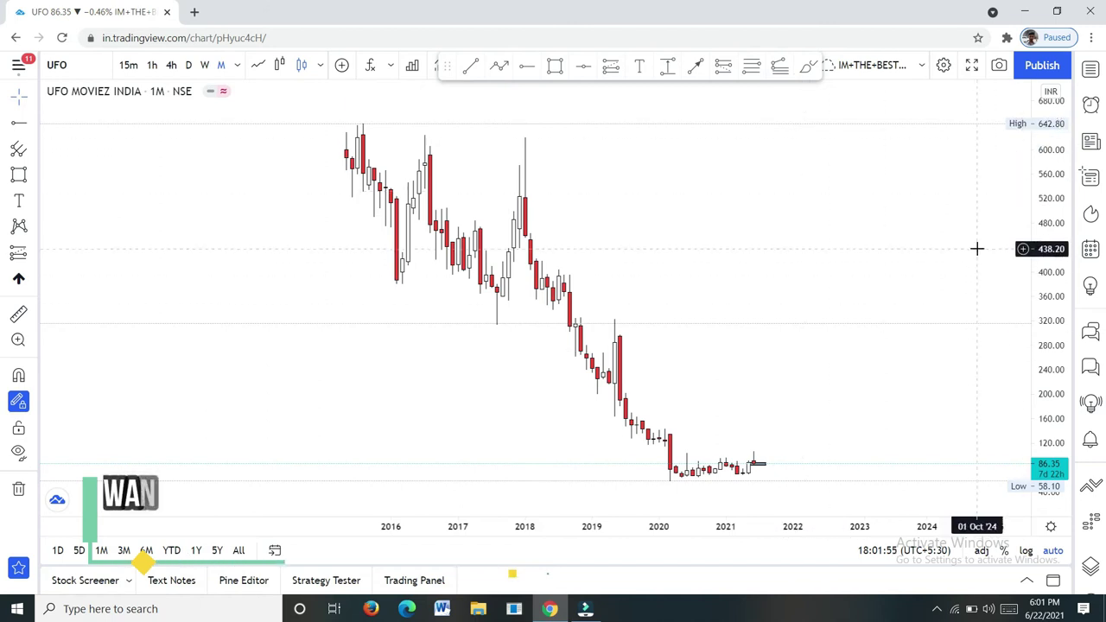
scroll(682, 439, up, 1)
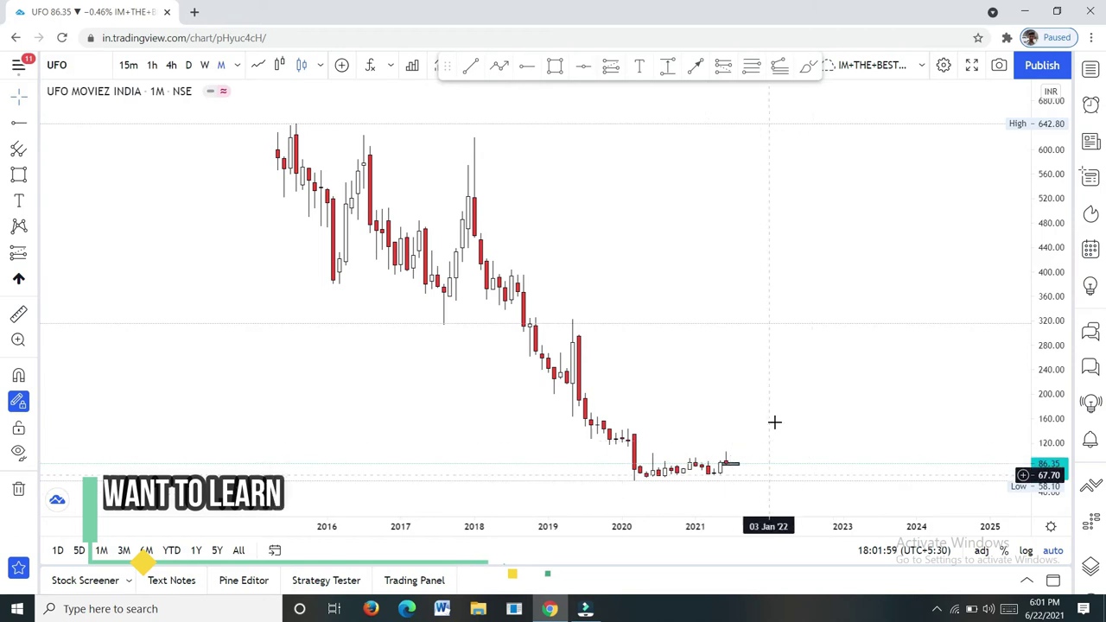
click(190, 67)
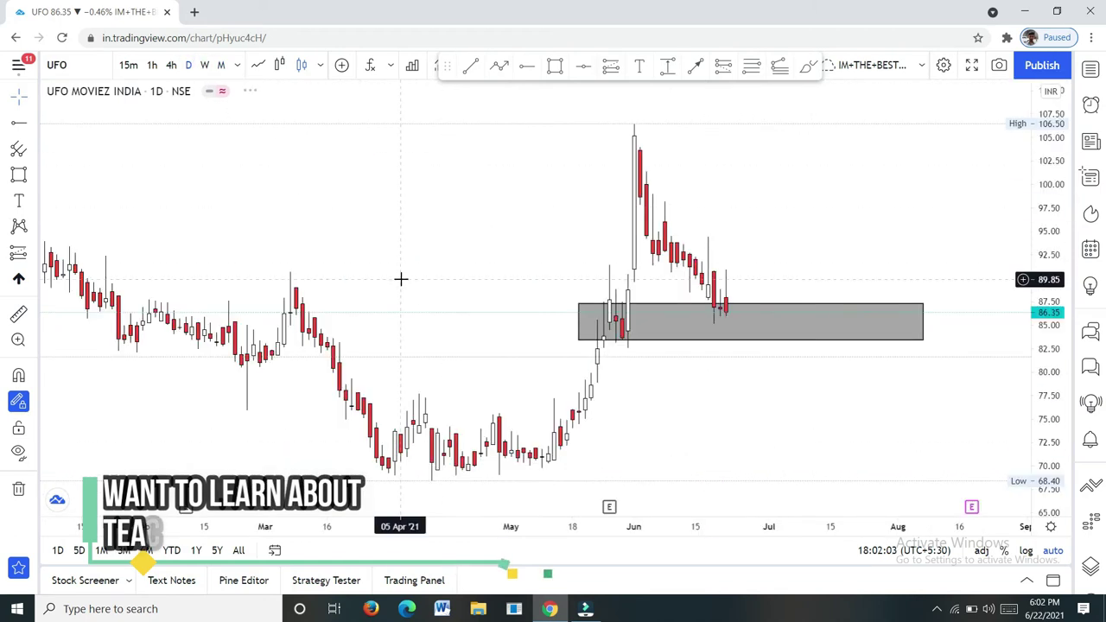
Step: Stretch the grey zone back to early March and settle it at about 82.95–87.00
drag(581, 317, 216, 321)
click(800, 393)
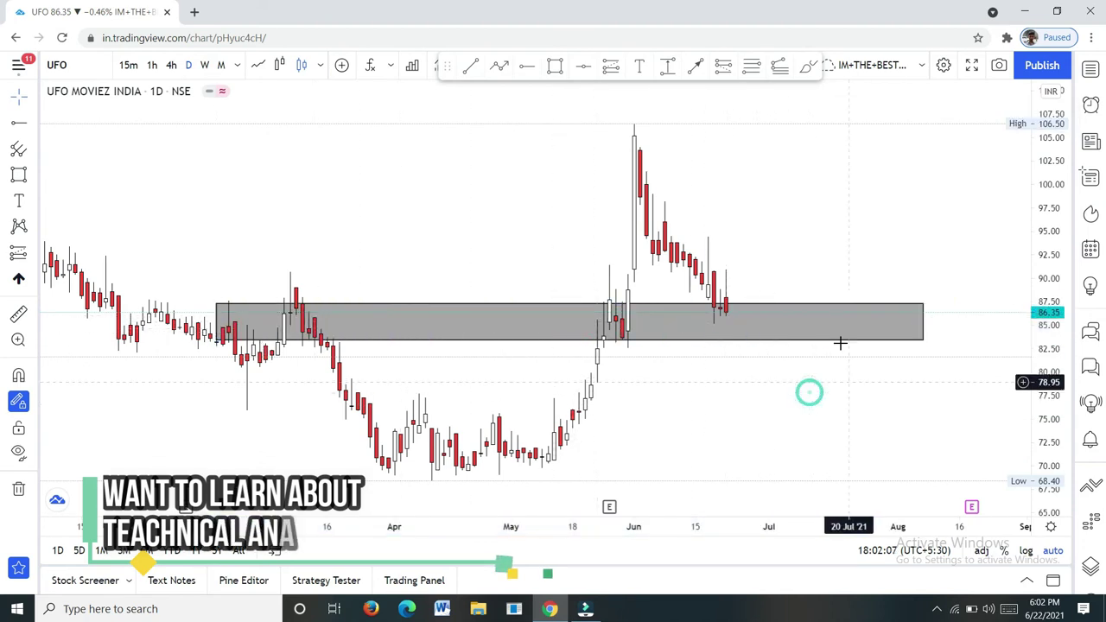
drag(772, 304, 773, 309)
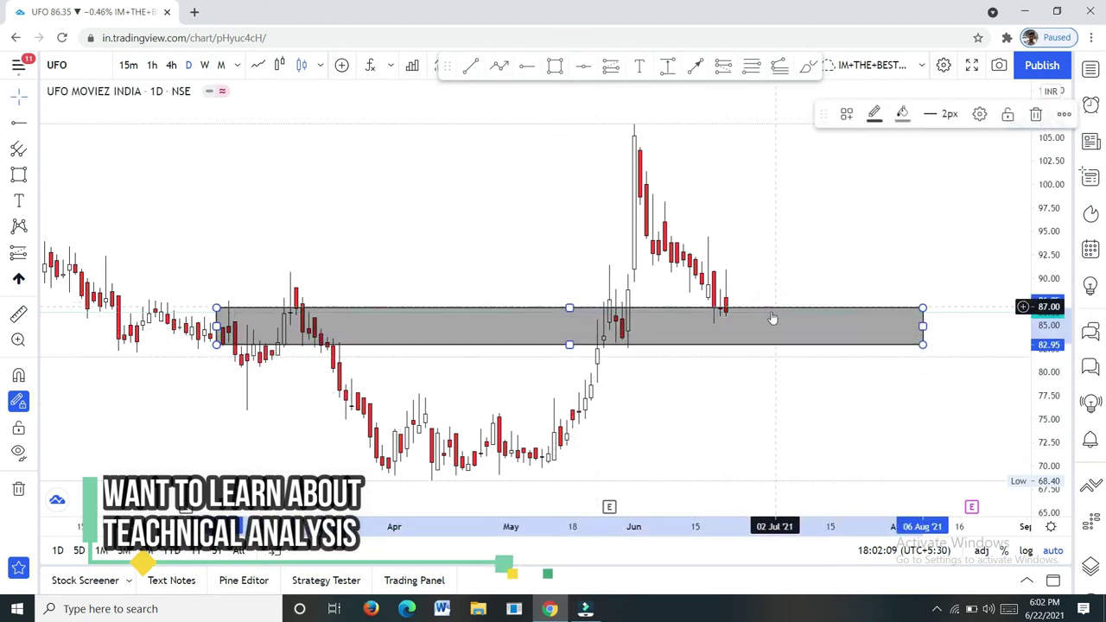
click(708, 407)
click(77, 67)
Step: Load the Canara Bank (CANBK) chart via symbol search
key(BackSpace)
text(CA)
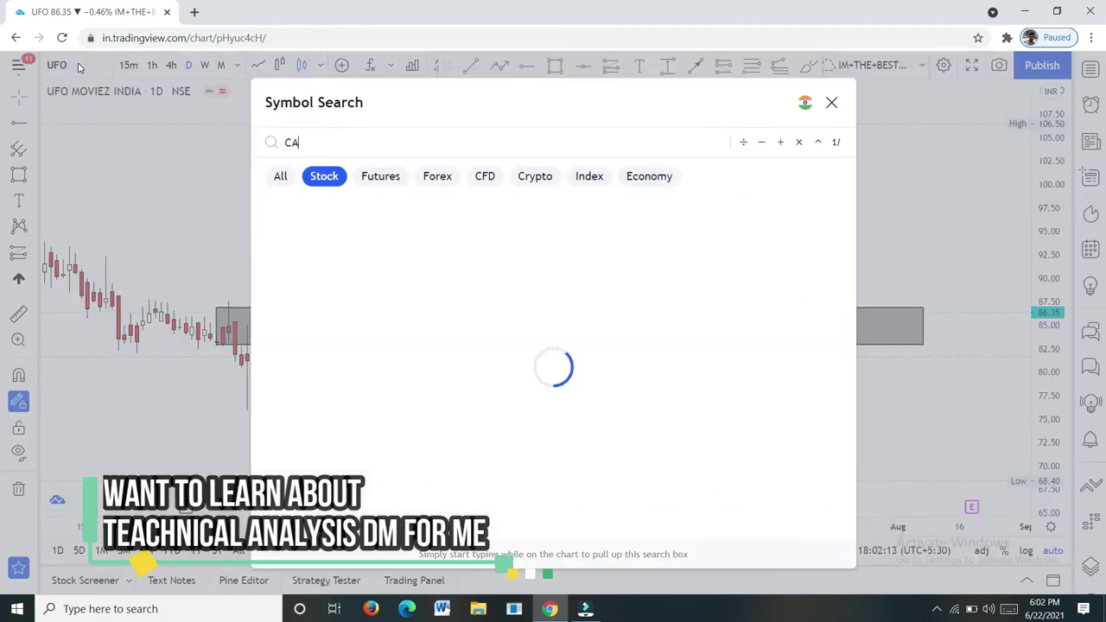
text(NA)
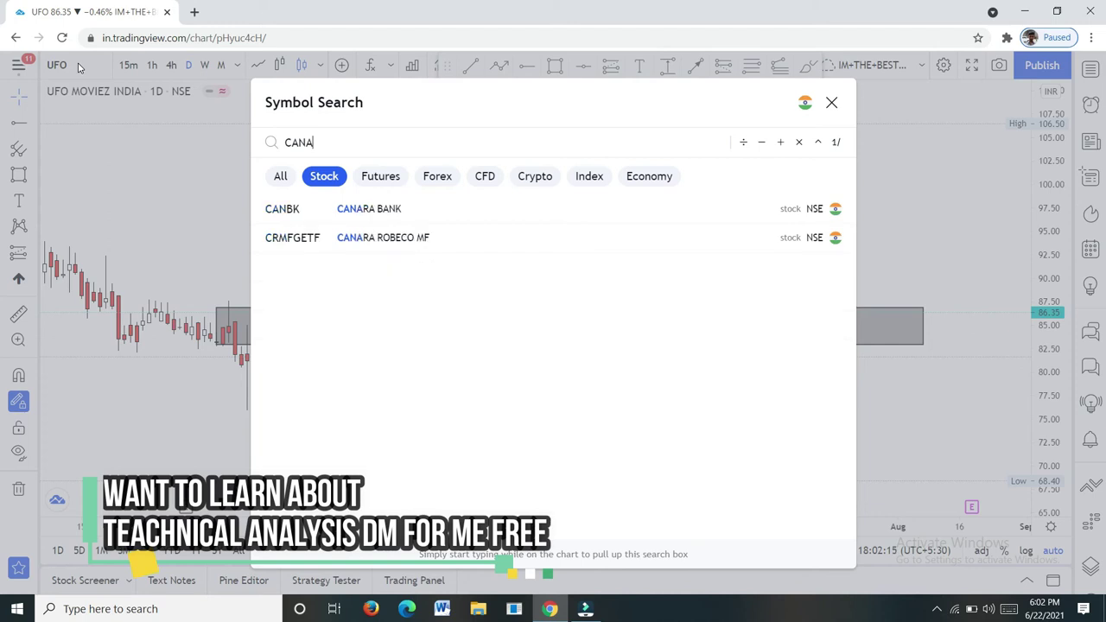
click(348, 209)
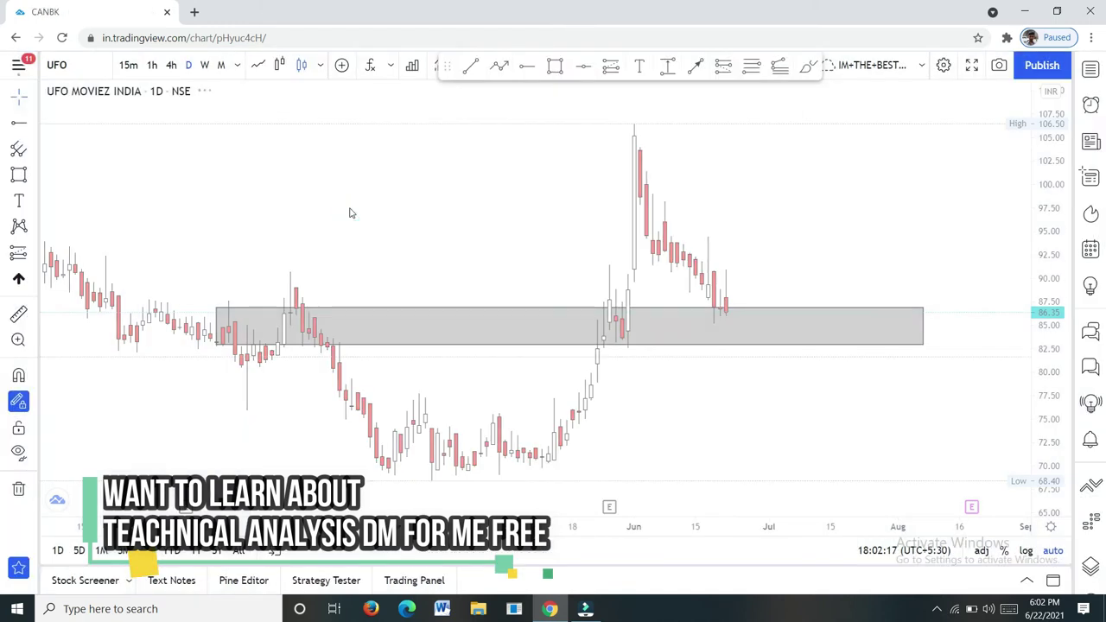
scroll(424, 328, down, 10)
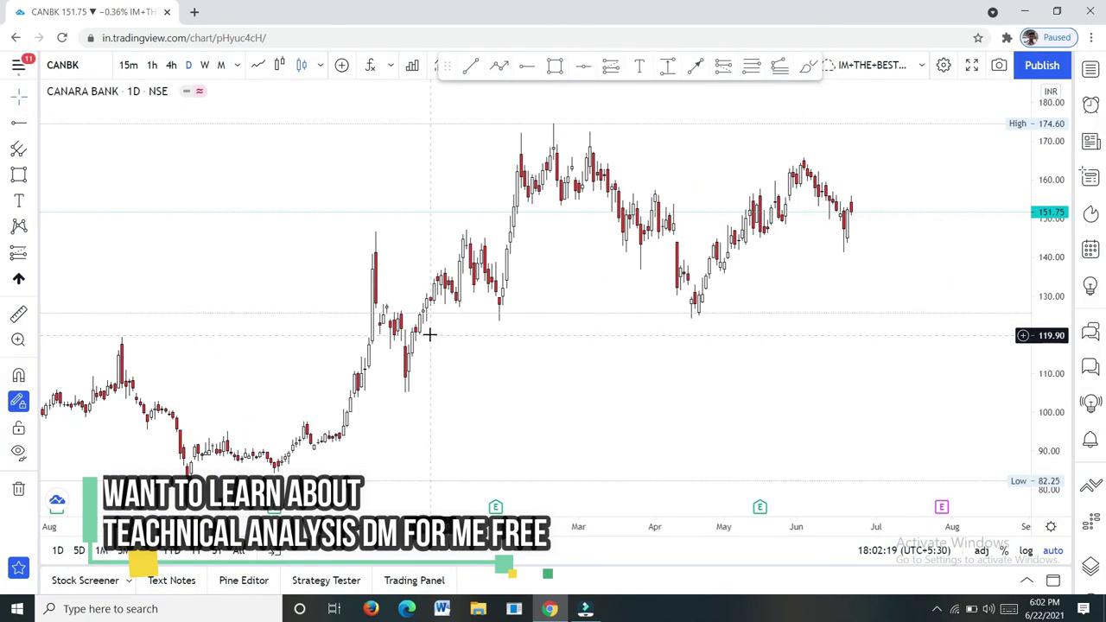
scroll(517, 306, up, 3)
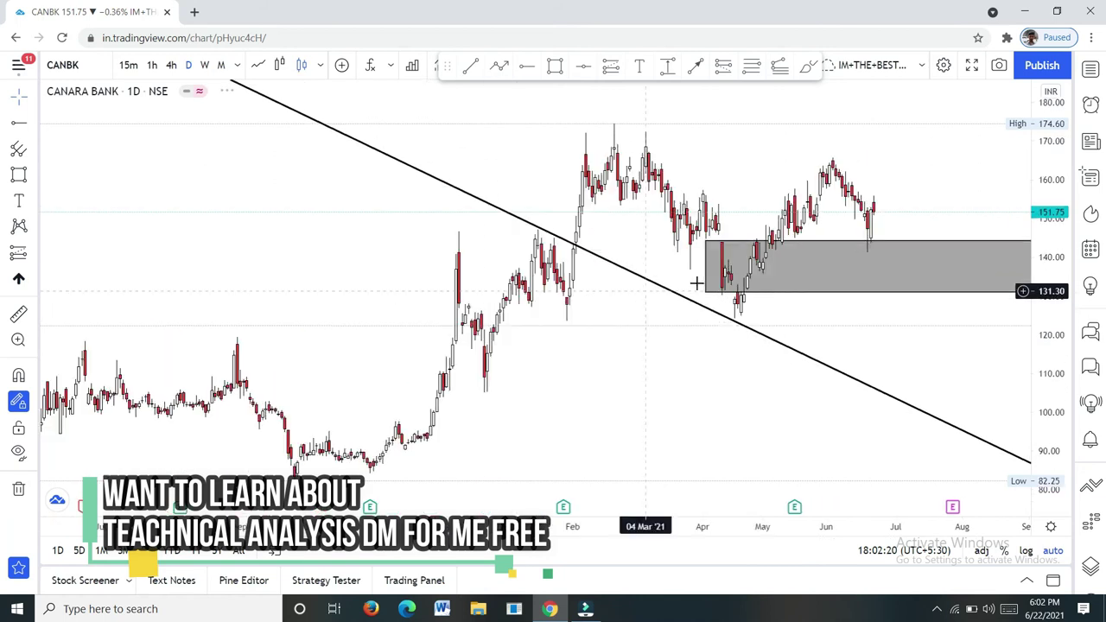
Step: Switch Canara Bank to weekly candles showing its trendline and grey zone
click(205, 69)
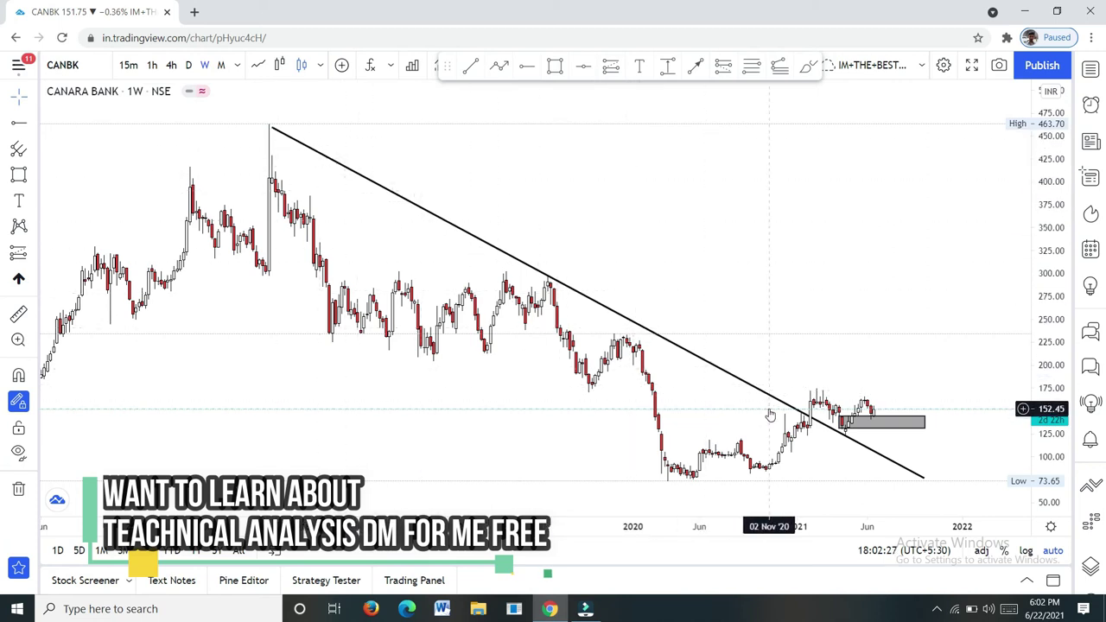
scroll(770, 416, up, 5)
click(555, 67)
scroll(576, 390, up, 2)
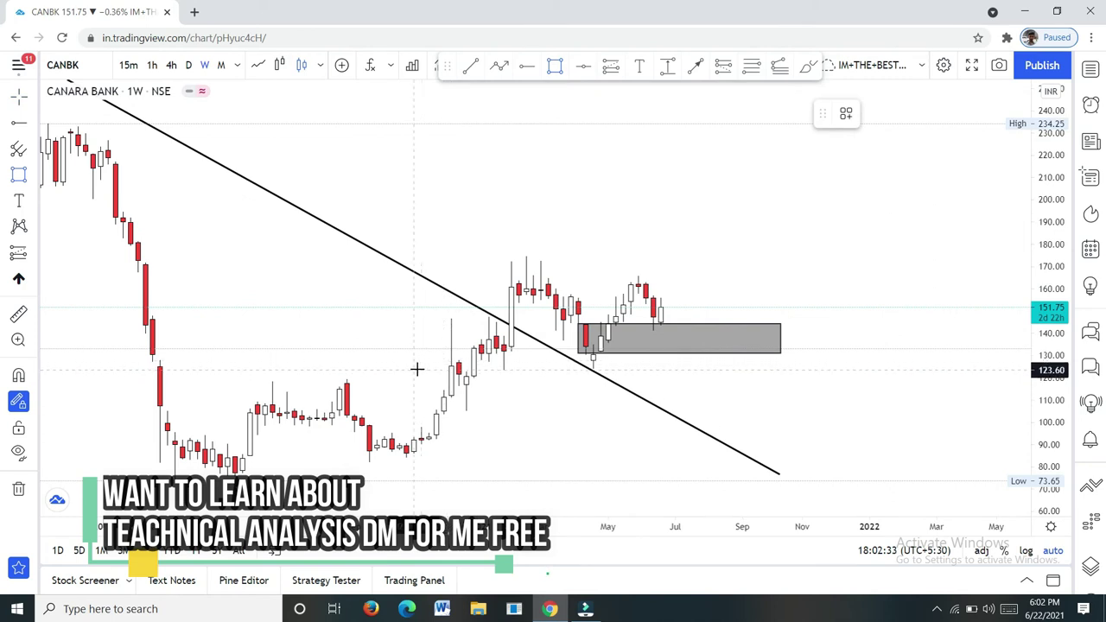
Step: Replace the small grey zone with a wider 123–141 zone, then view daily candles
mouse_move(416, 370)
mouse_down()
mouse_move(803, 348)
mouse_move(810, 336)
mouse_up()
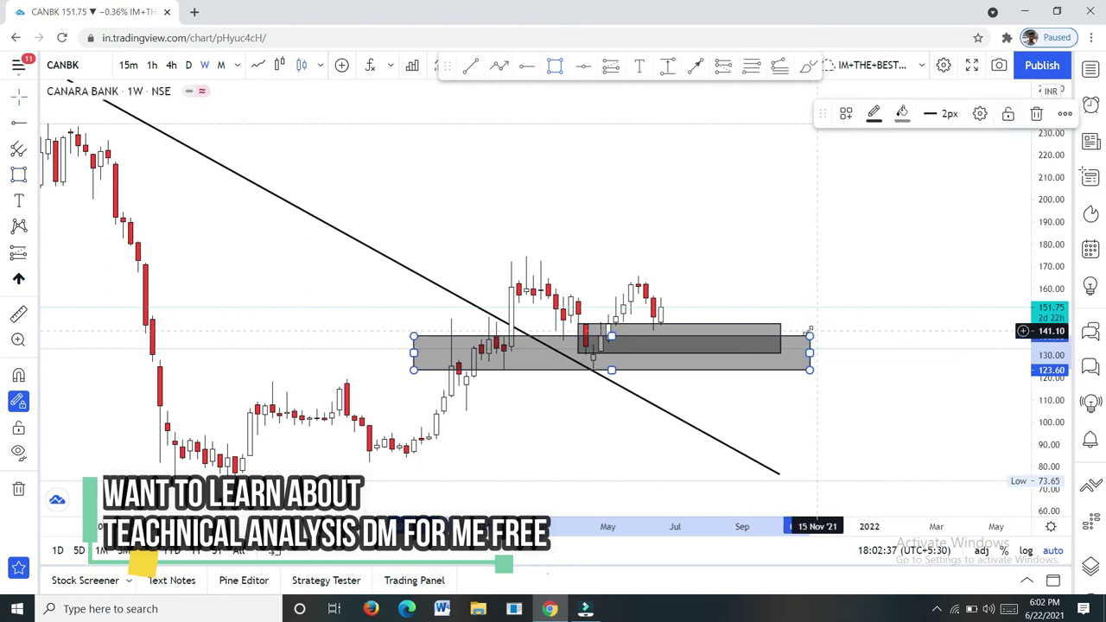
click(776, 325)
key(Delete)
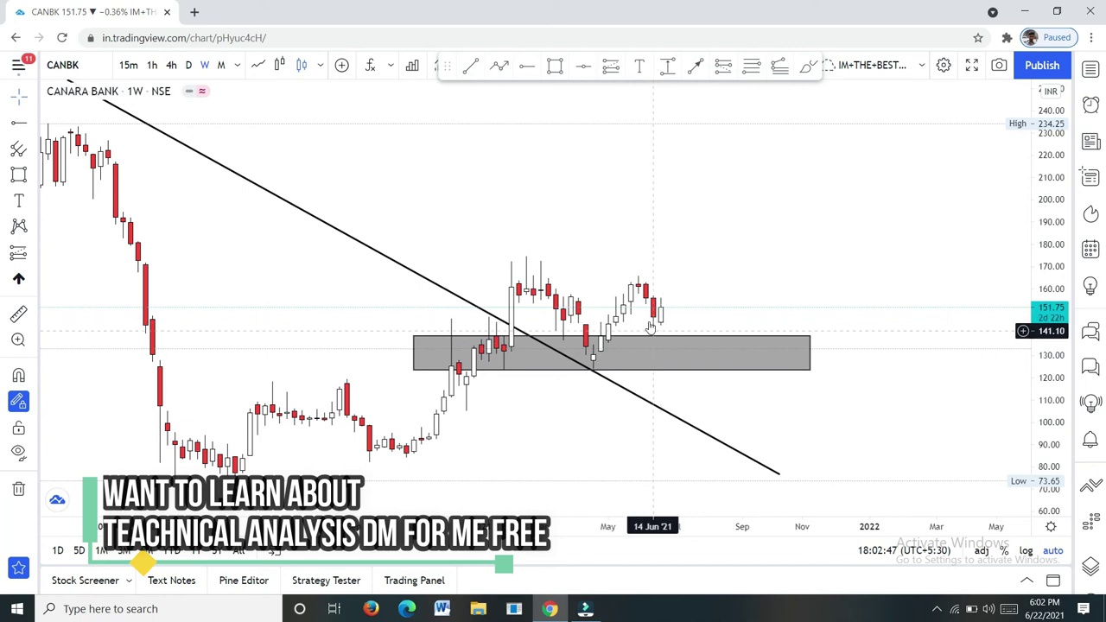
scroll(651, 326, down, 5)
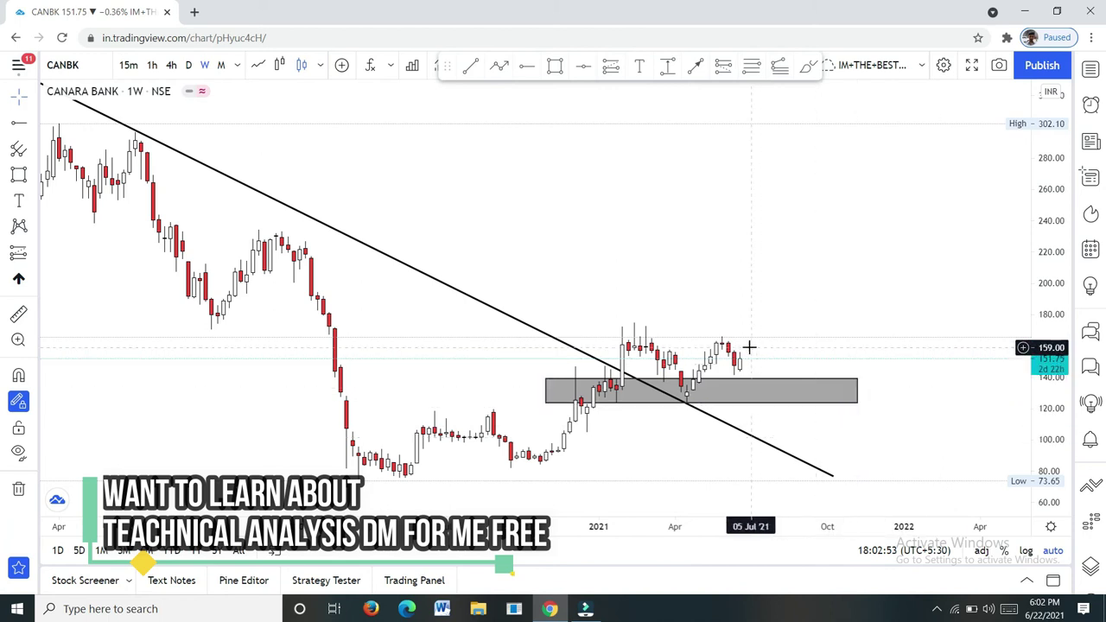
scroll(822, 279, up, 2)
click(189, 65)
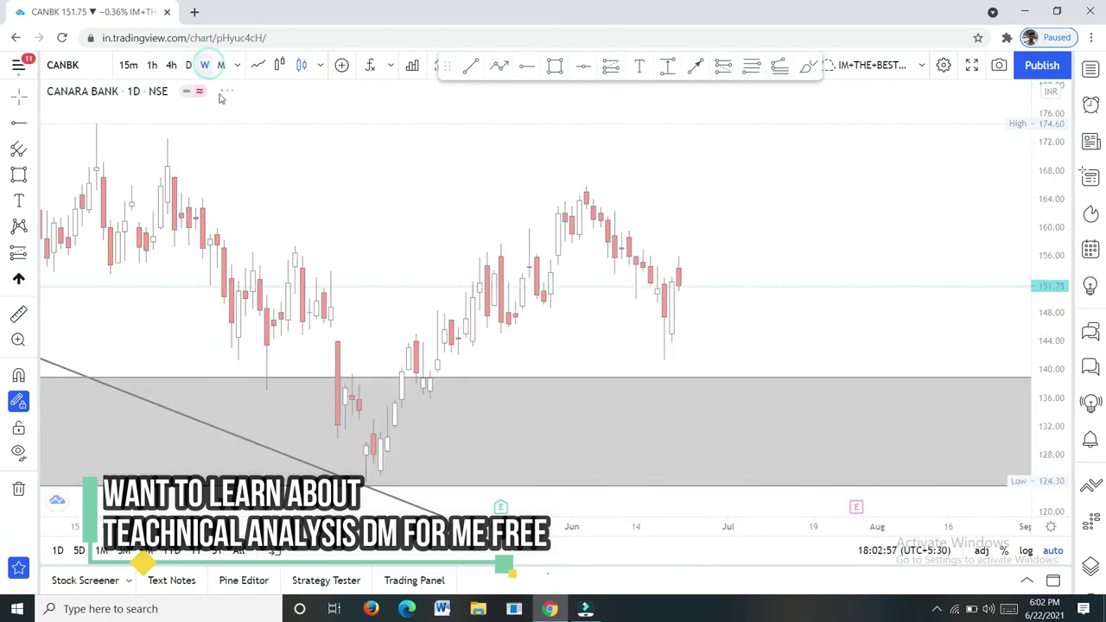
Step: Zoom the weekly Canara Bank chart around the 123–139 zone, then switch to 4-hour candles
click(206, 66)
scroll(400, 225, down, 2)
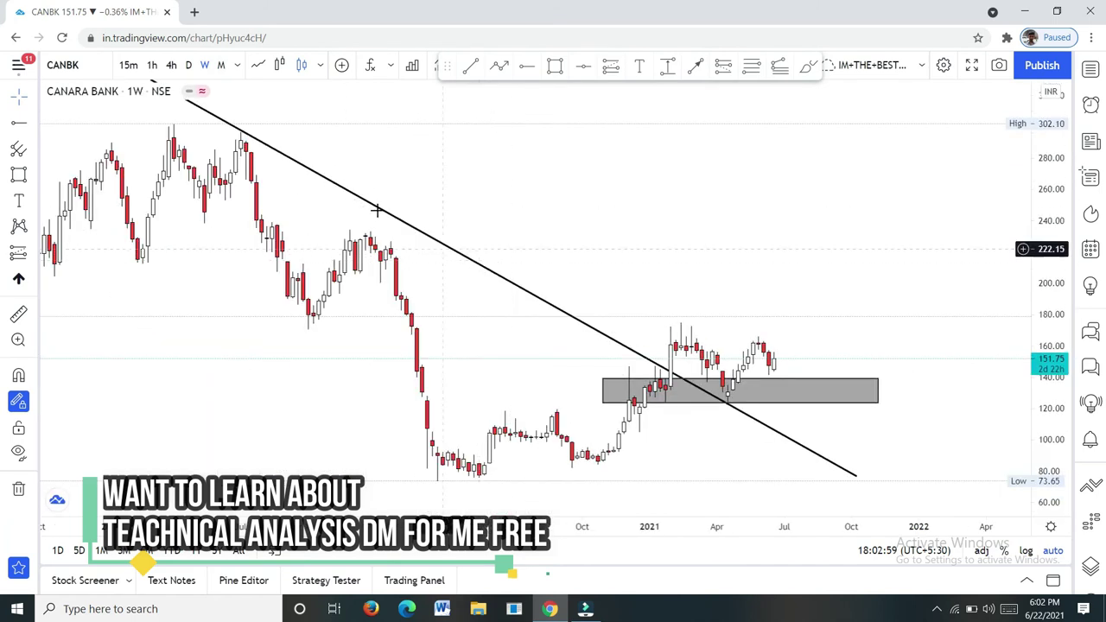
scroll(605, 294, down, 2)
scroll(738, 345, up, 2)
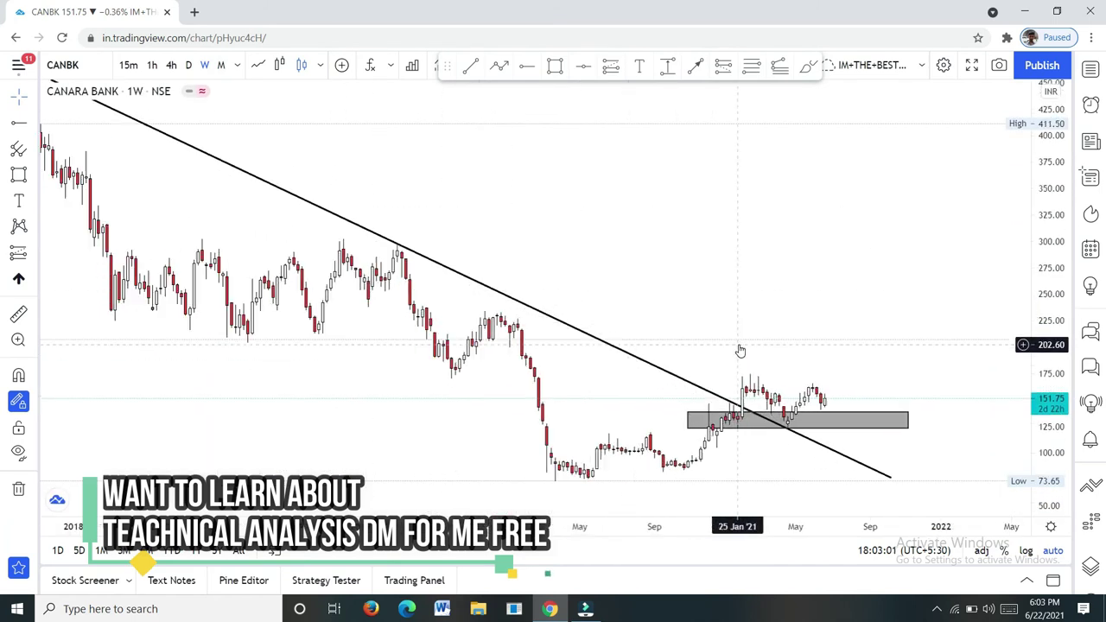
scroll(792, 367, up, 2)
scroll(794, 368, up, 3)
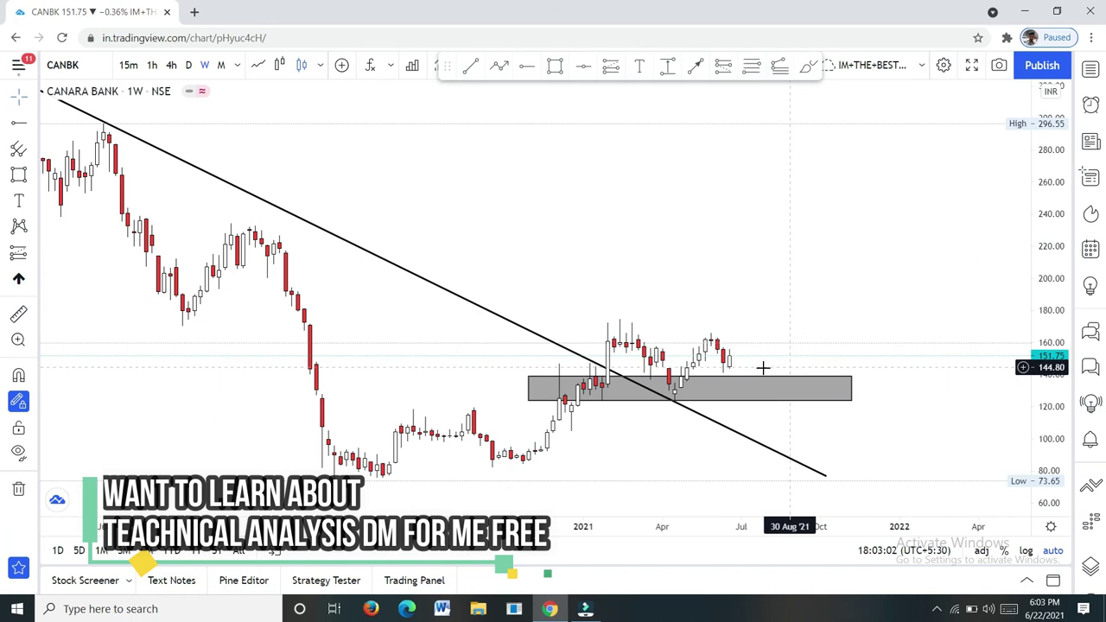
scroll(648, 318, up, 1)
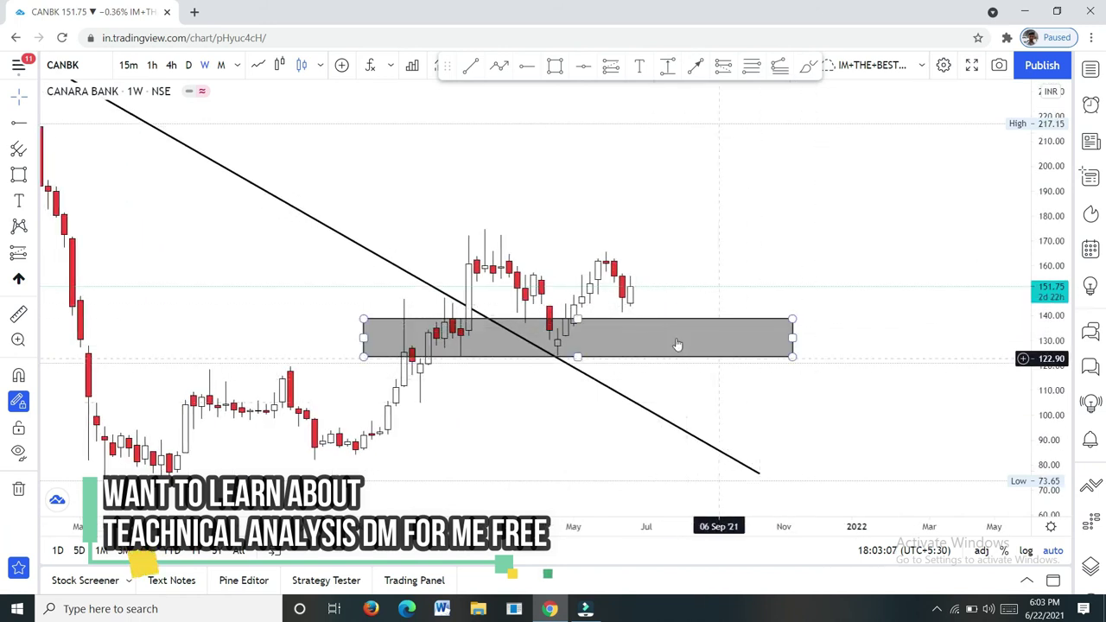
scroll(613, 311, up, 1)
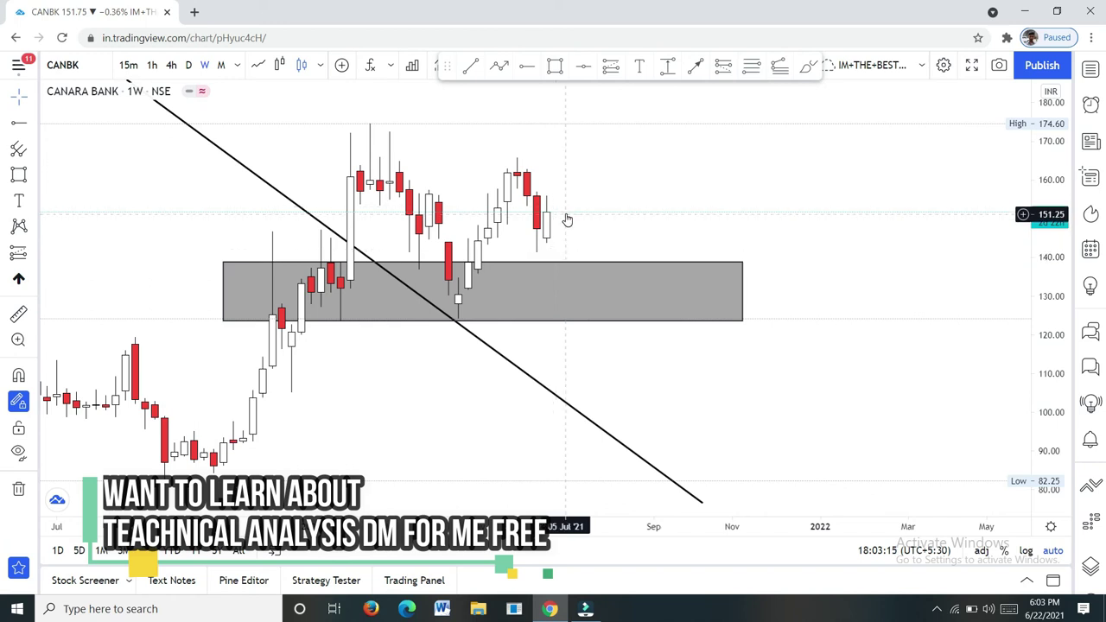
click(172, 65)
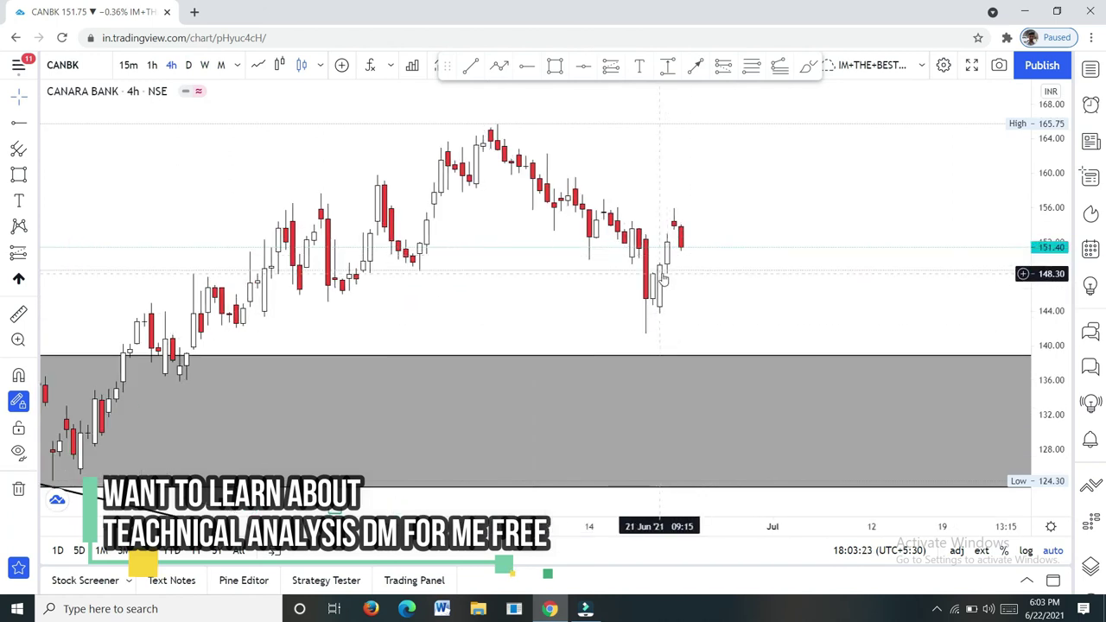
Step: Place a horizontal ray at 148.45 on the Canara Bank 4-hour chart, then deselect it
scroll(630, 286, up, 3)
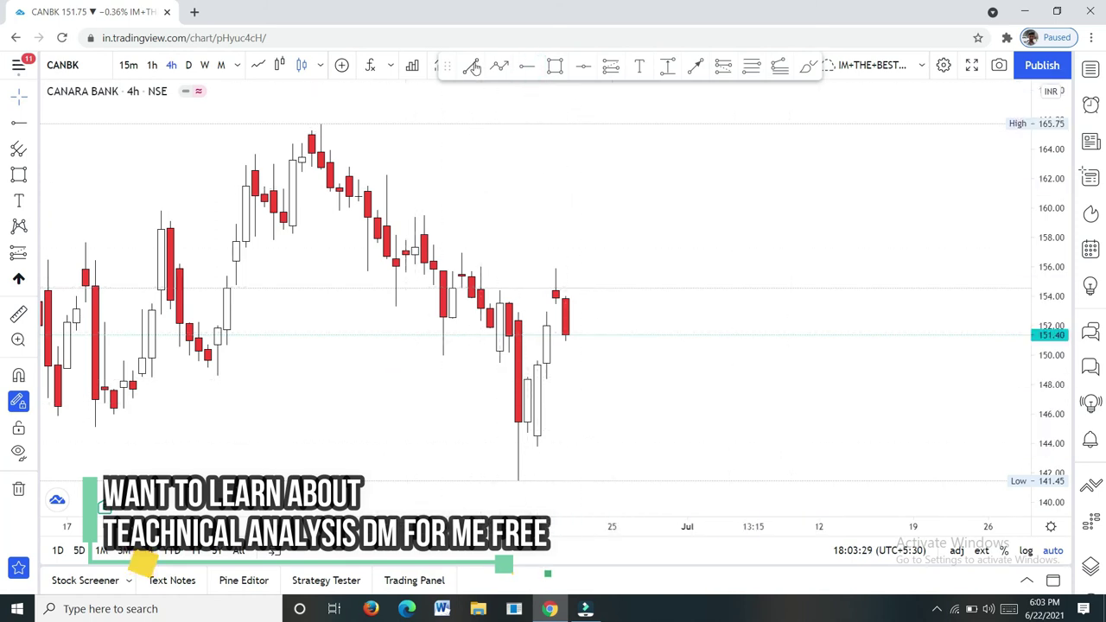
click(530, 69)
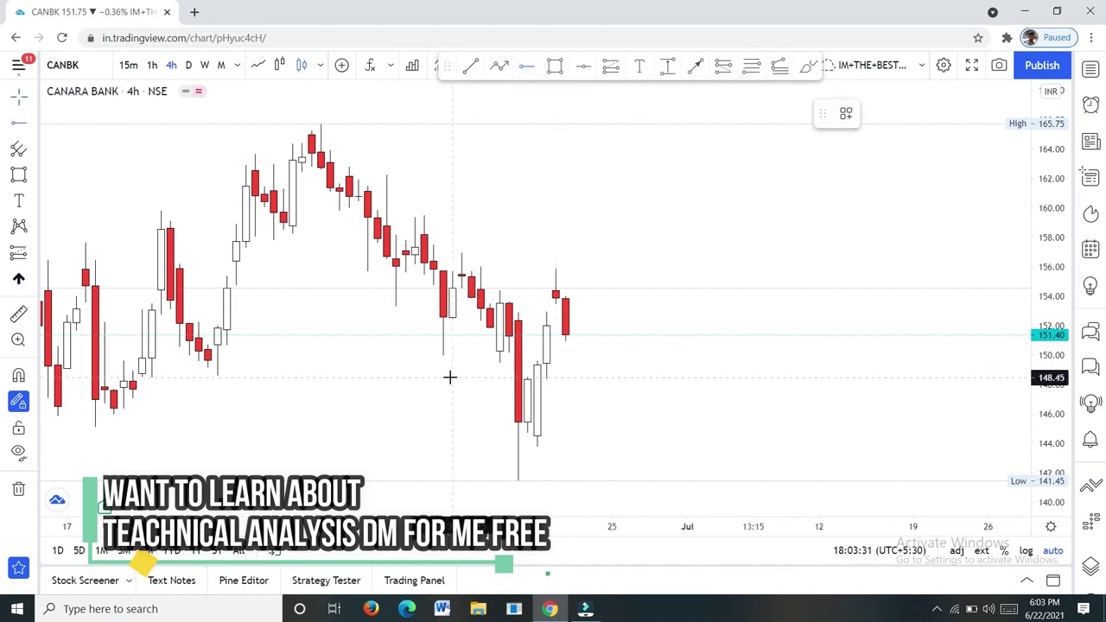
click(449, 376)
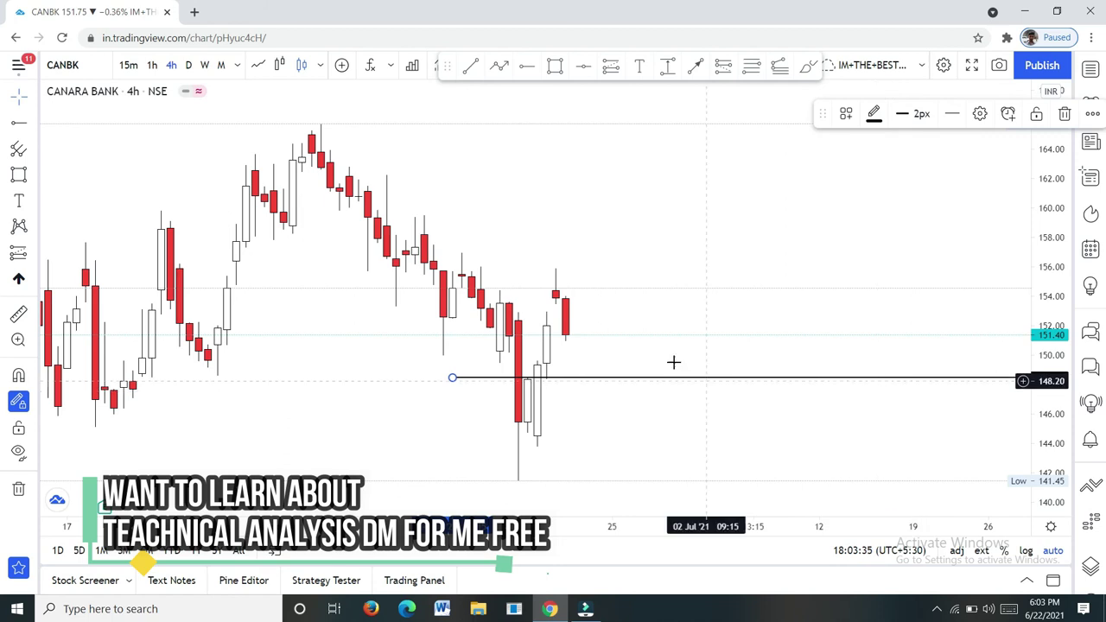
scroll(667, 357, down, 2)
scroll(706, 301, up, 2)
mouse_move(821, 113)
mouse_down()
mouse_move(797, 245)
mouse_move(788, 244)
mouse_up()
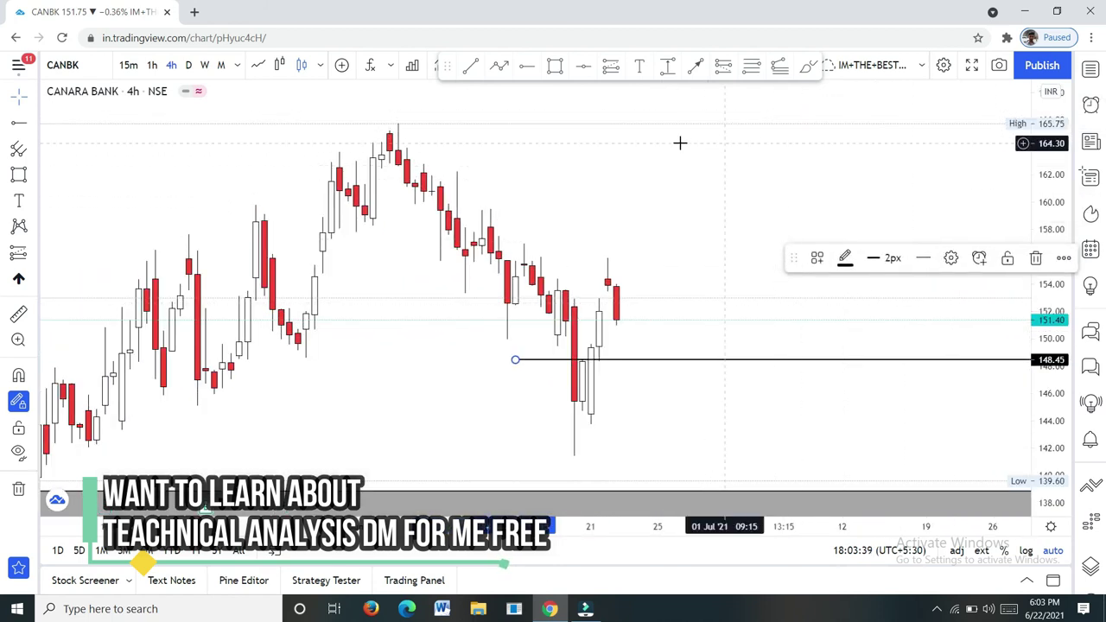
right_click(558, 205)
click(558, 206)
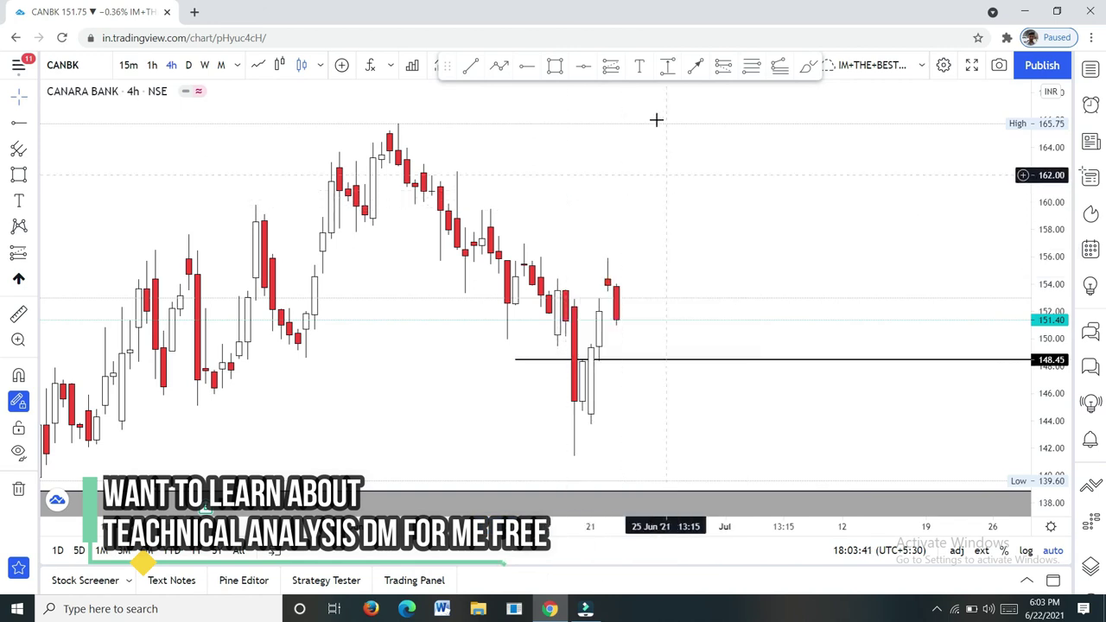
Step: Draw a 158.5–161.25 rectangle and a path dipping to 148.45, then rising past 155 to 165.75
click(554, 67)
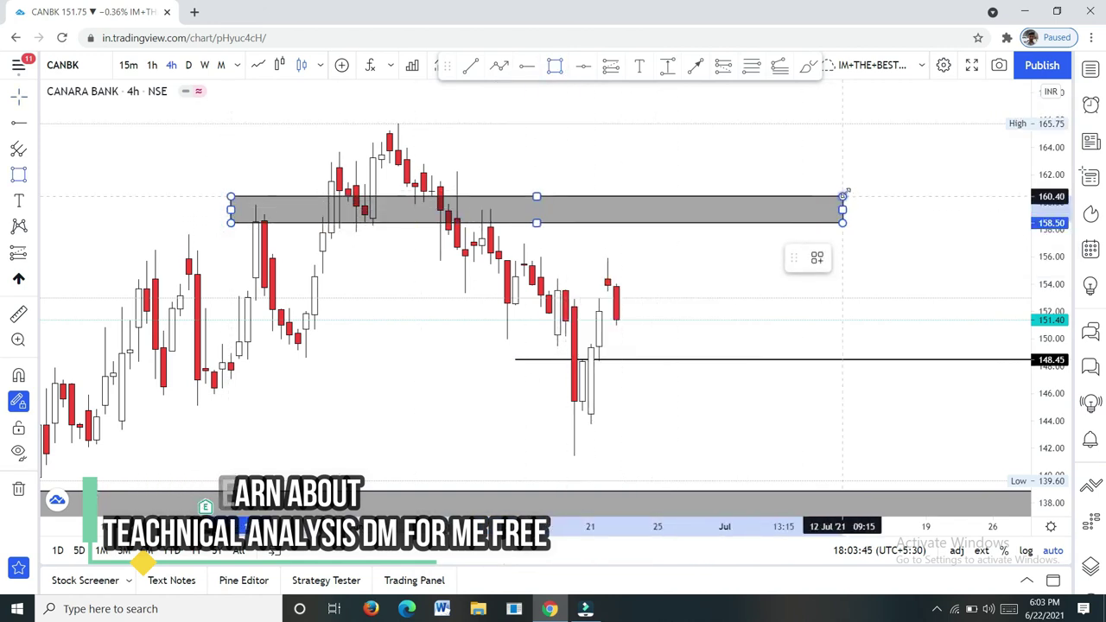
click(851, 185)
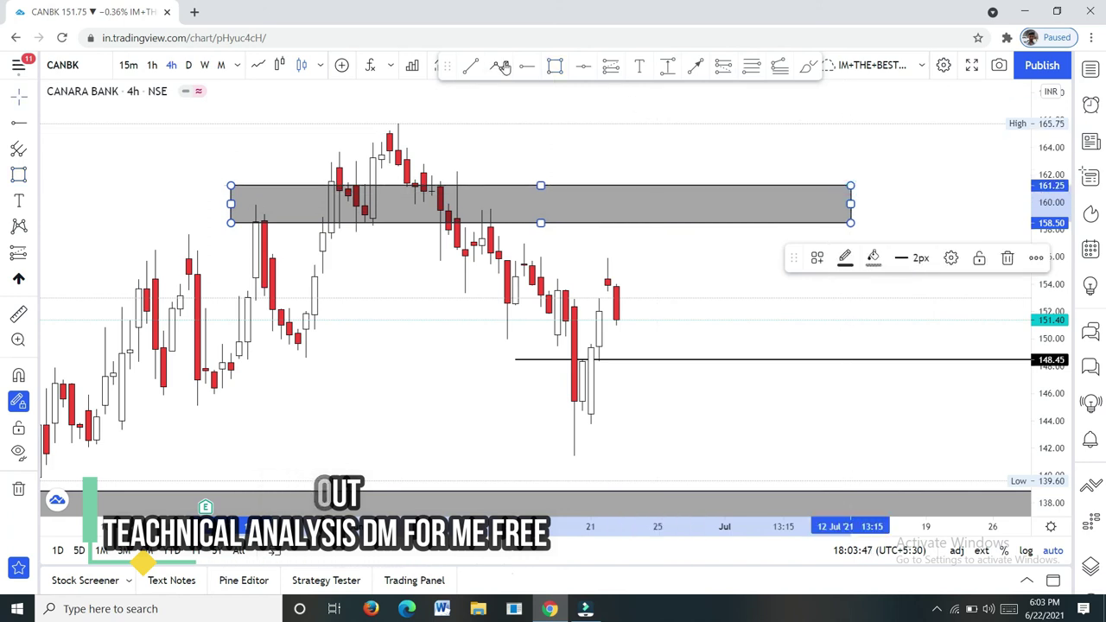
click(630, 338)
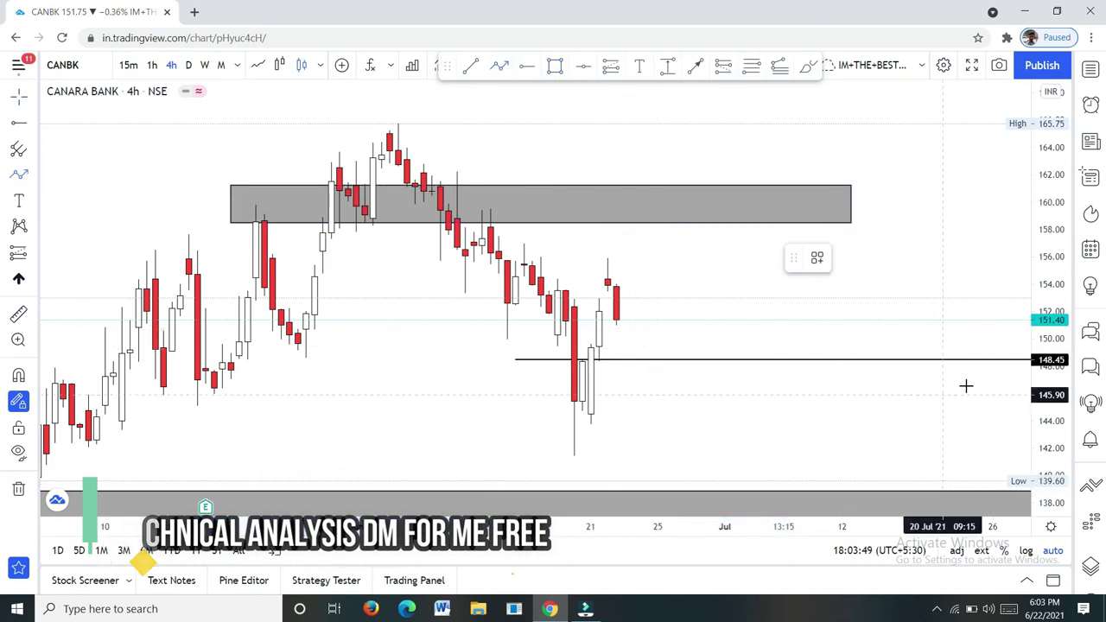
click(623, 324)
click(640, 361)
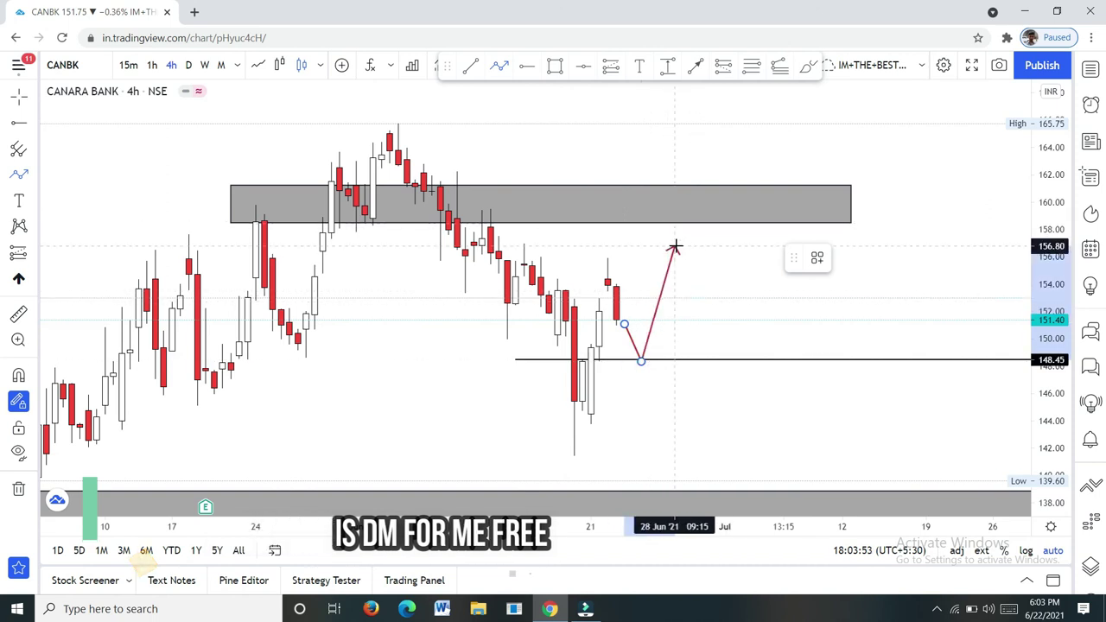
click(682, 225)
click(714, 271)
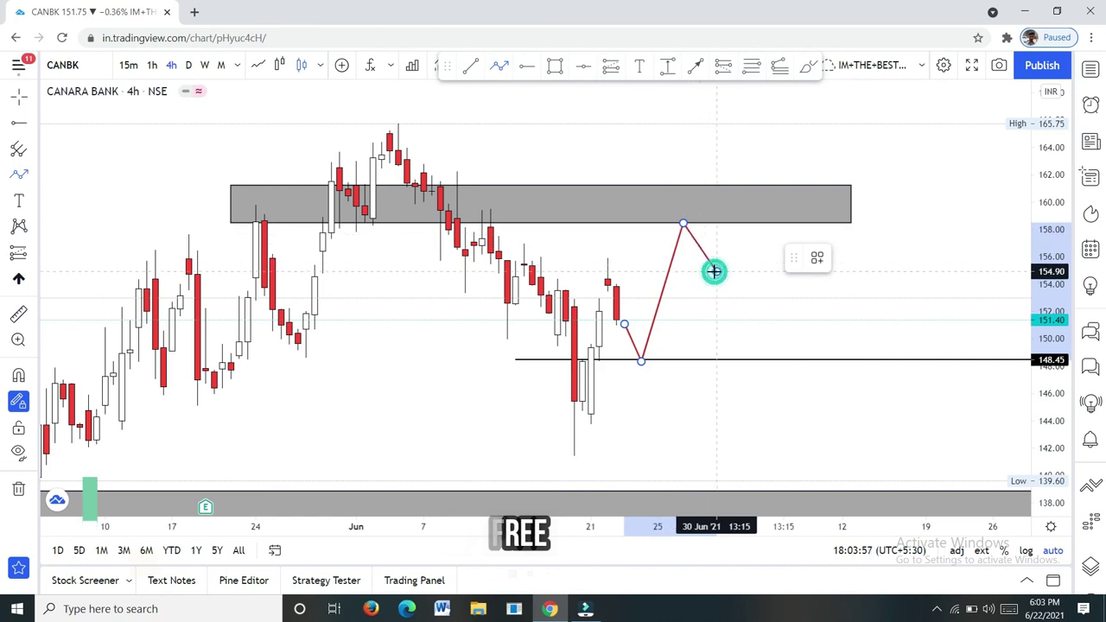
click(749, 127)
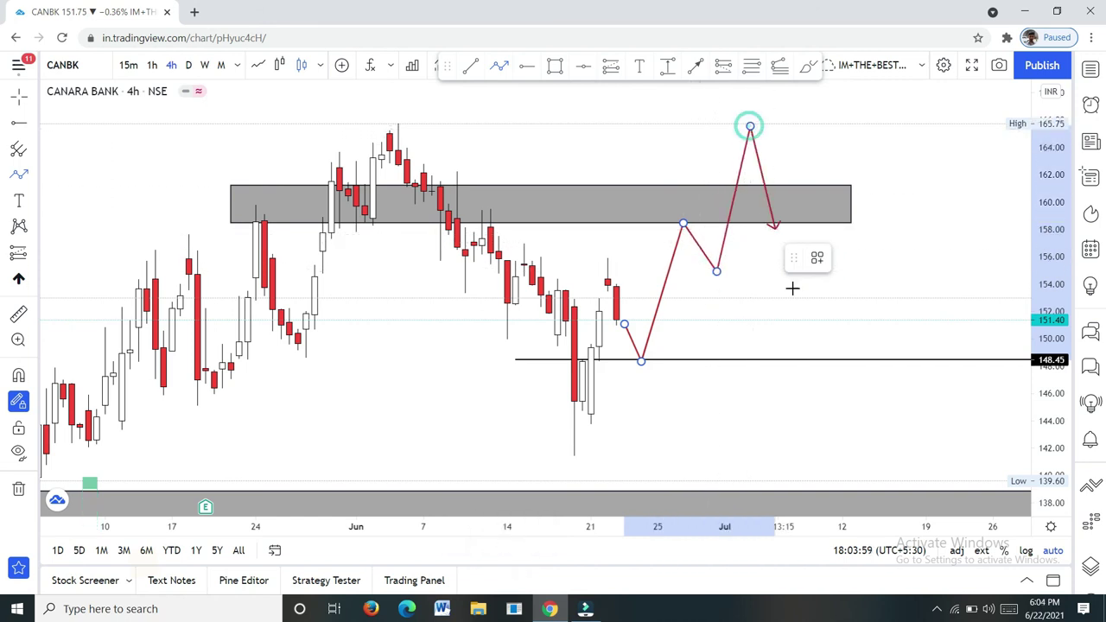
double_click(795, 273)
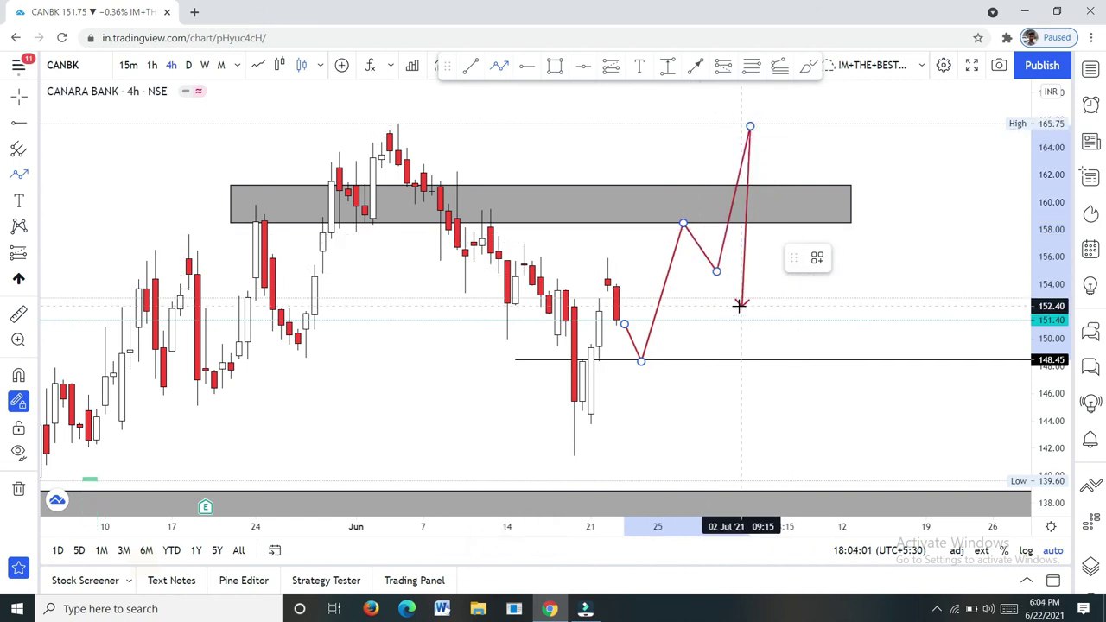
key(Escape)
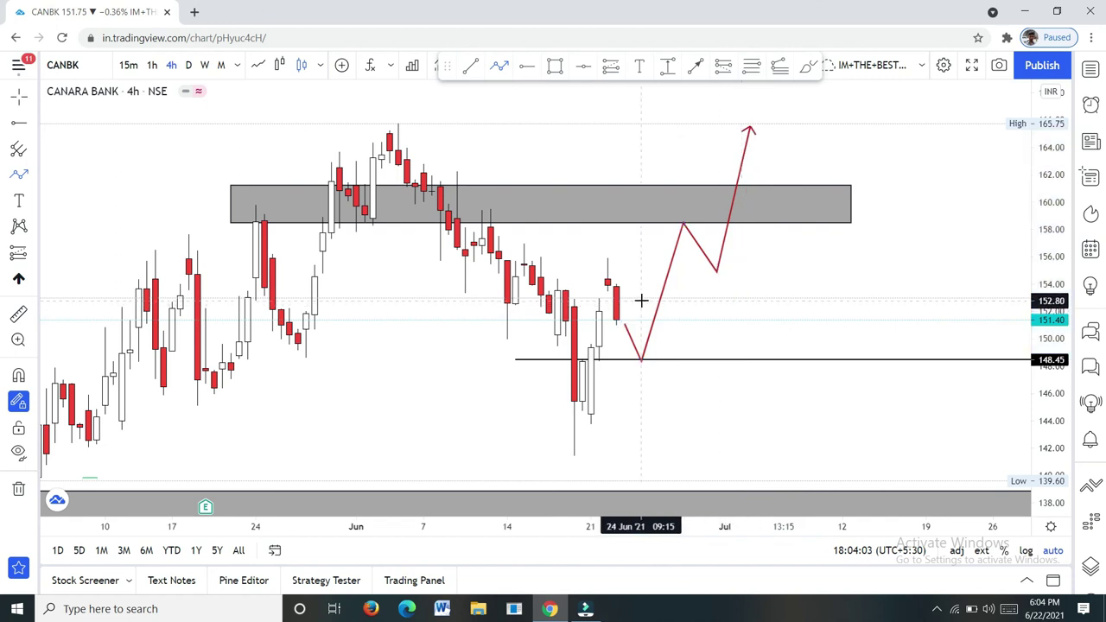